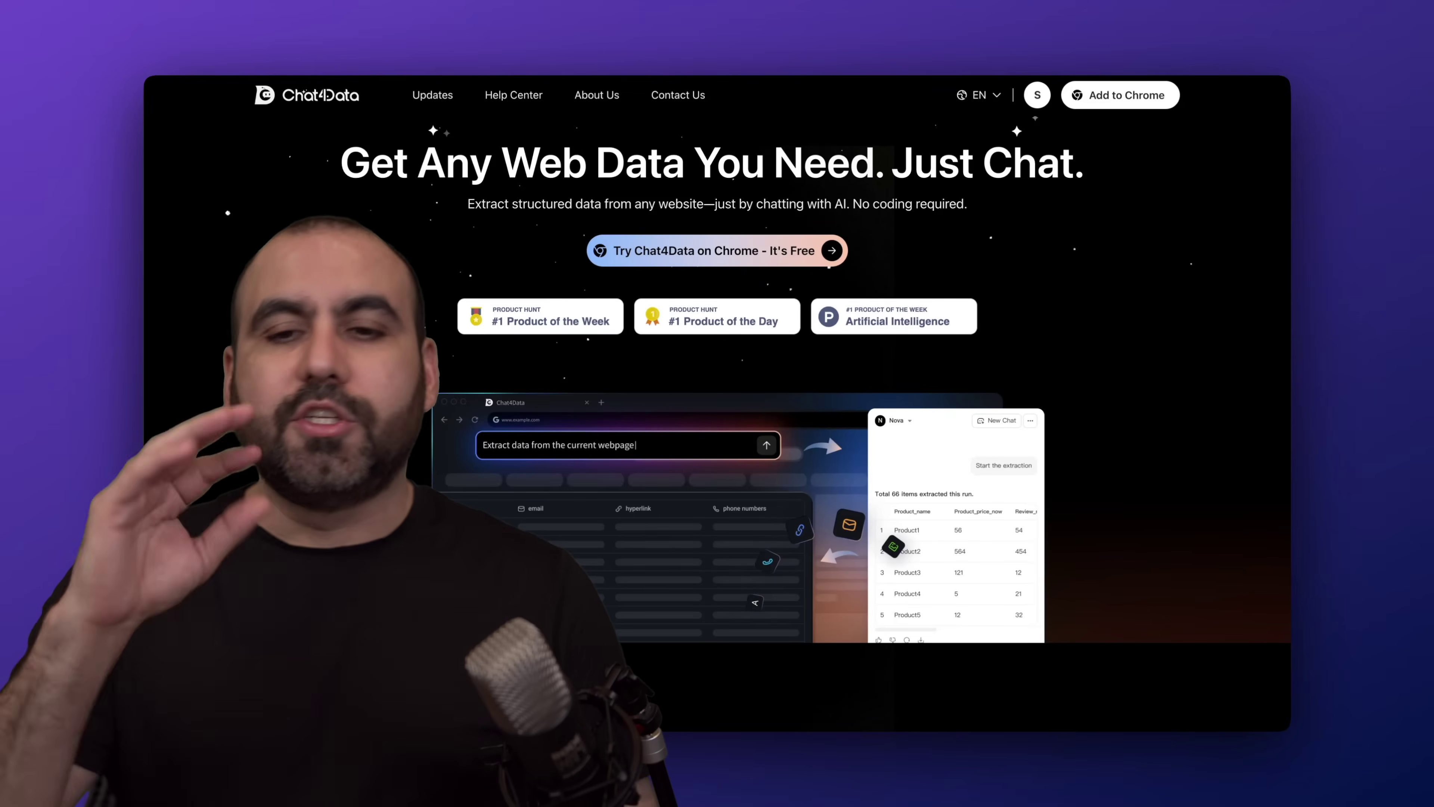
- Briefly inspect the page, then view the Chat4Data Web Store listing and eBay Labubu results
{"action": "right_click", "coordinate": [352, 382]}
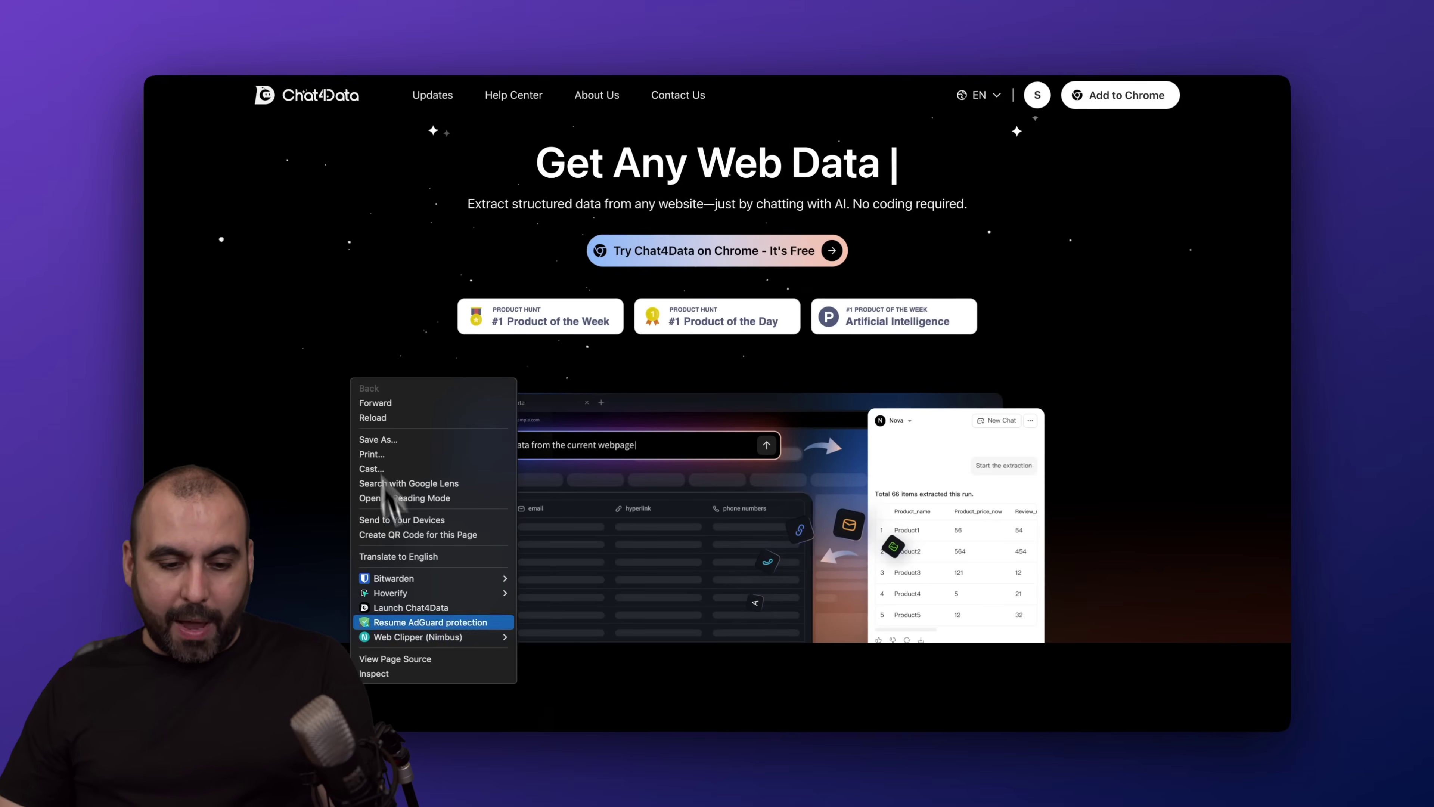
{"action": "left_click", "coordinate": [400, 675]}
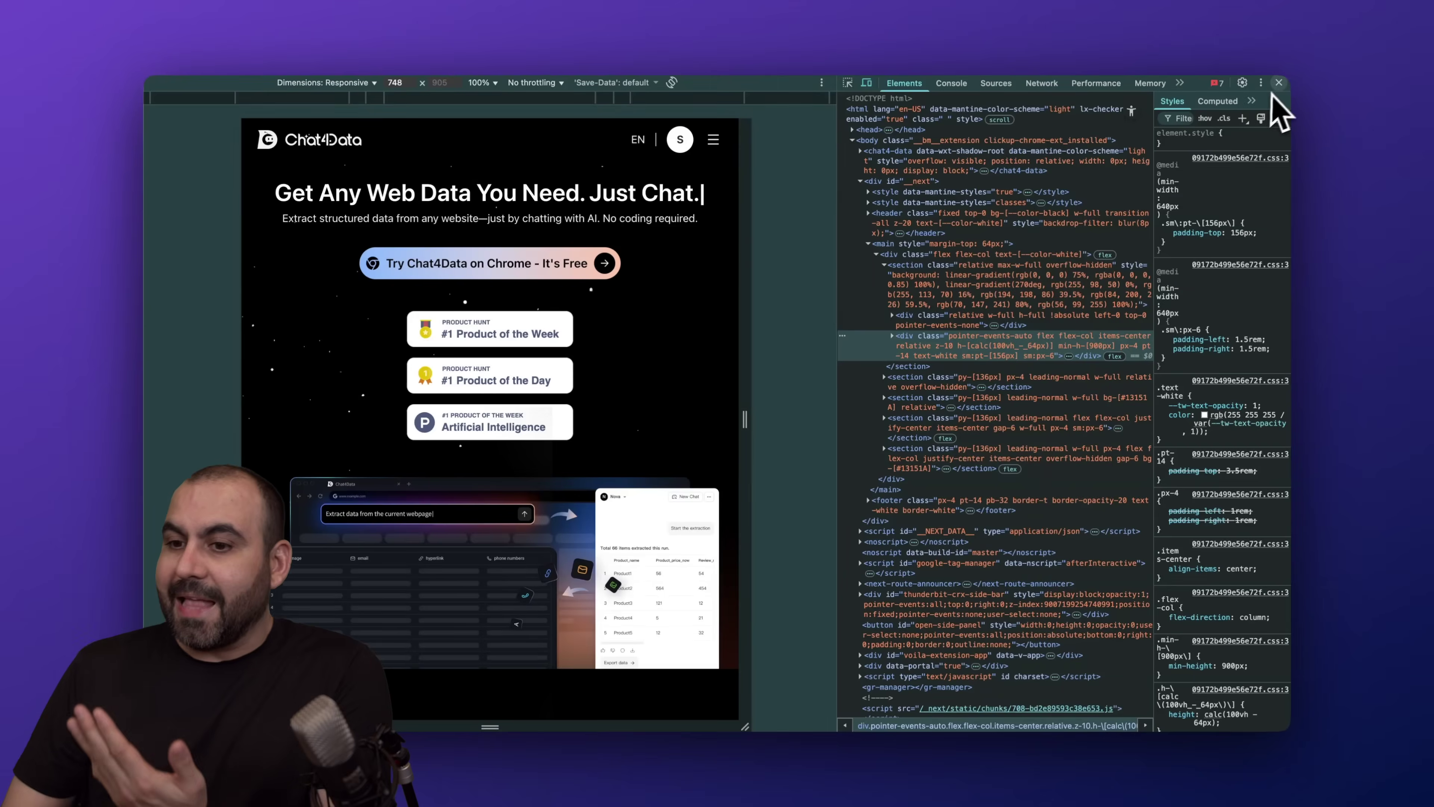
{"action": "left_click", "coordinate": [1279, 83]}
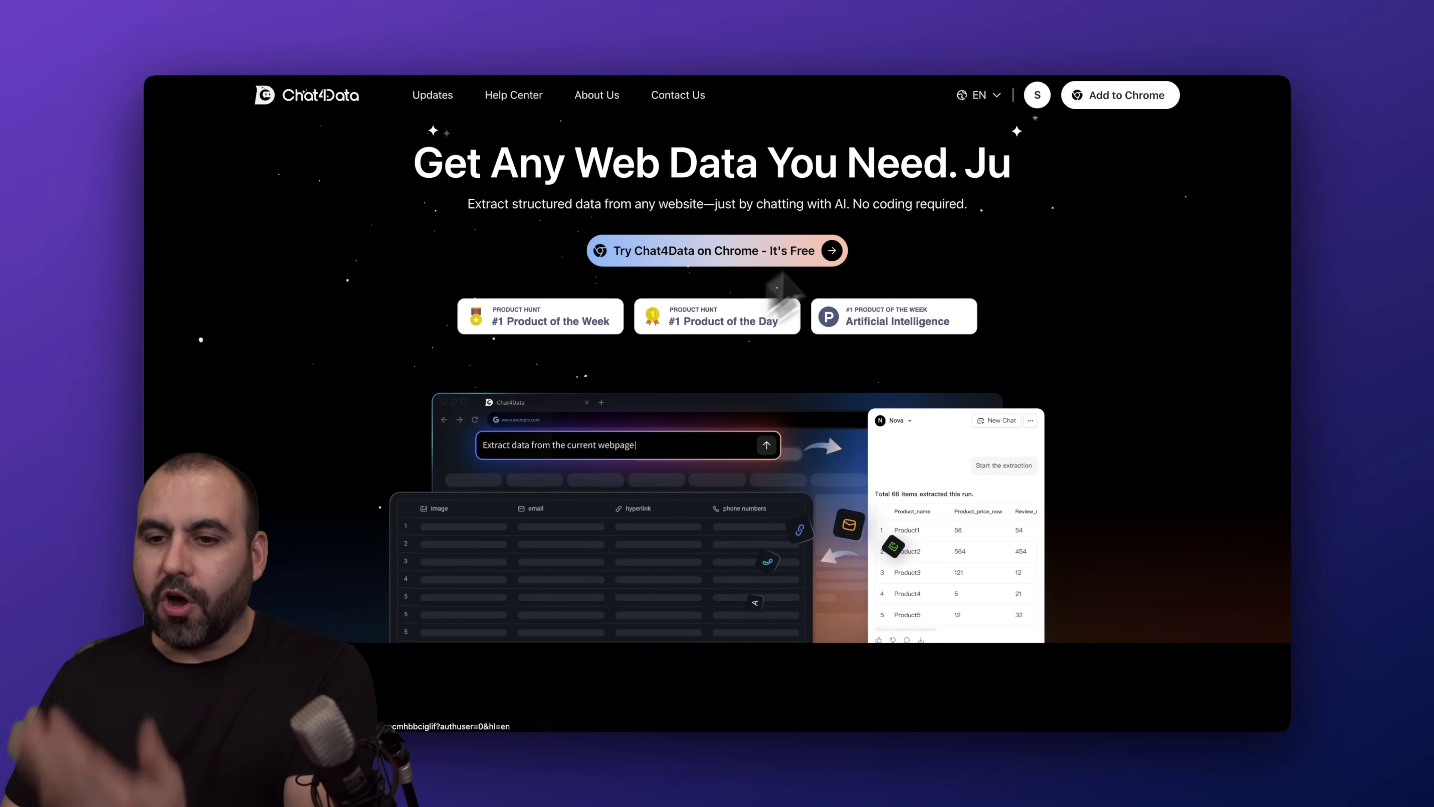
{"action": "left_click", "coordinate": [672, 49]}
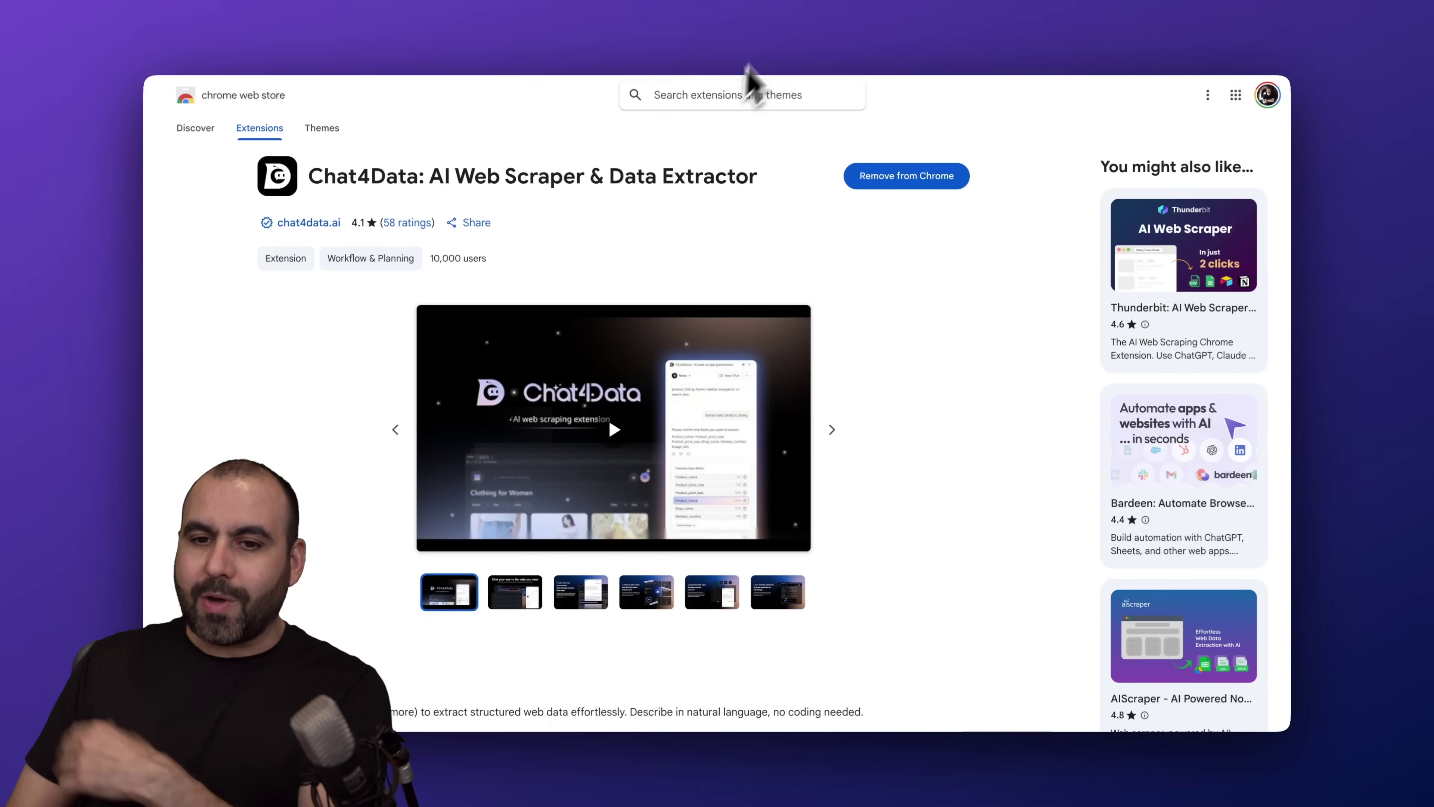
{"action": "left_click", "coordinate": [779, 35]}
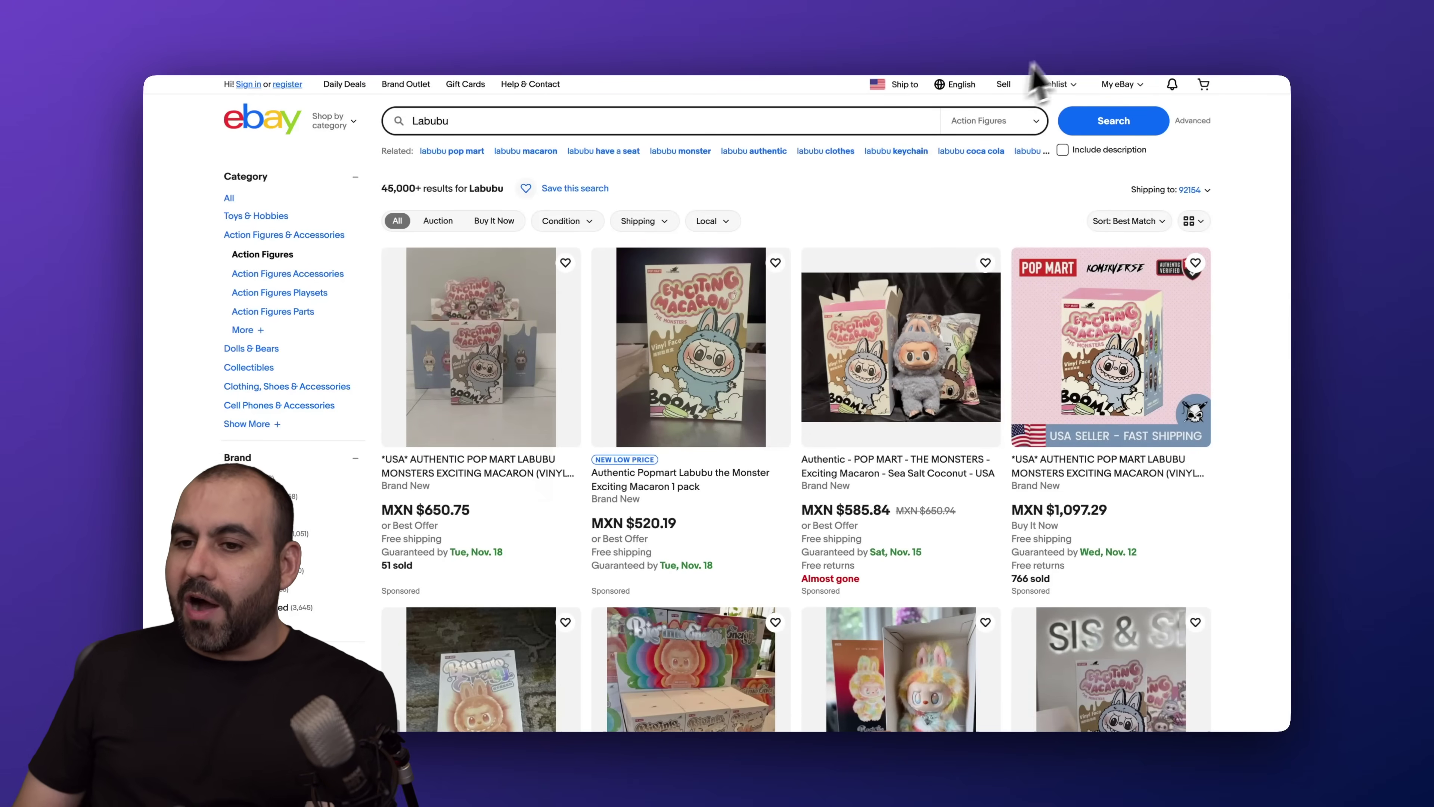
- Open the Chat4Data side panel and target the current eBay Labubu results page
{"action": "left_click", "coordinate": [1087, 59]}
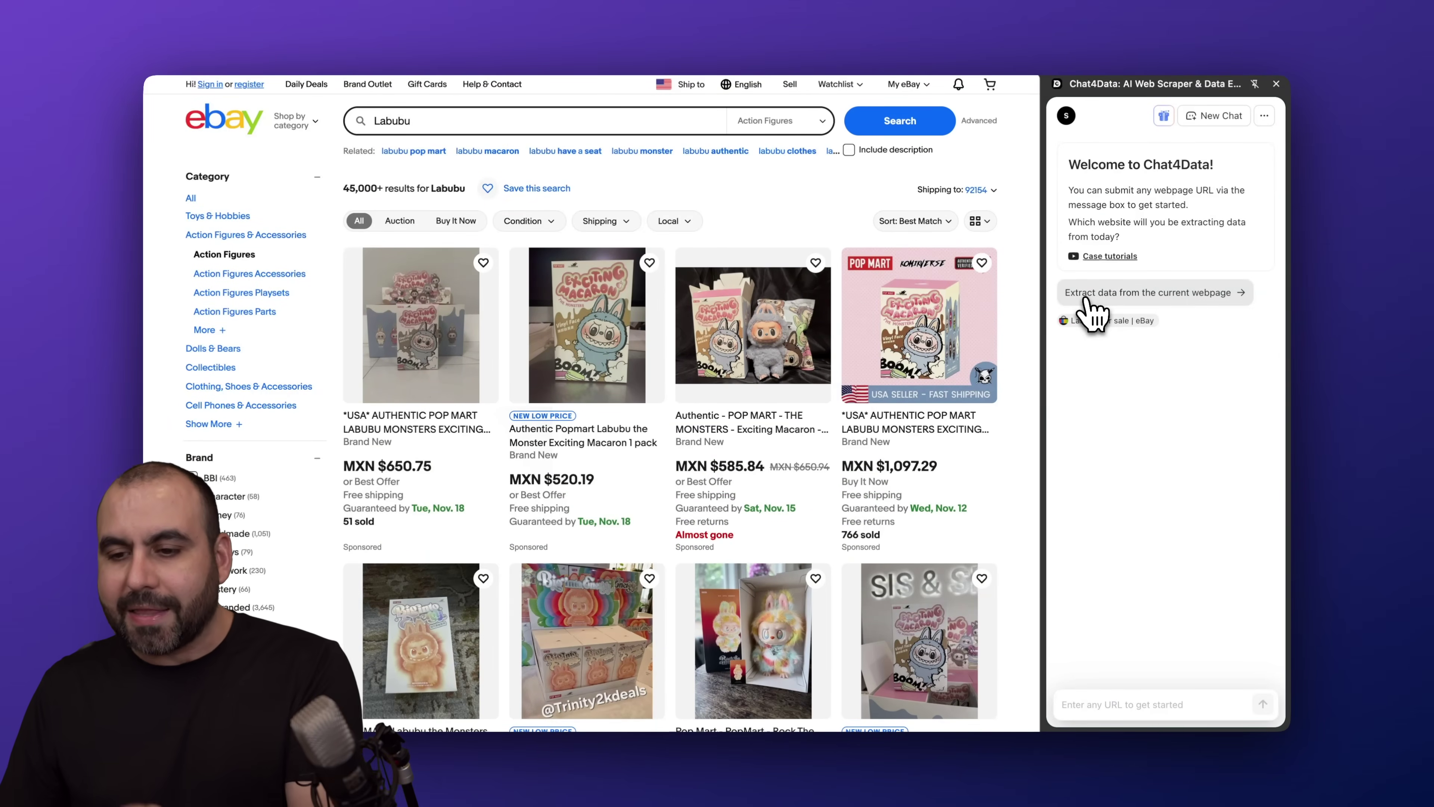
{"action": "left_click", "coordinate": [1087, 308]}
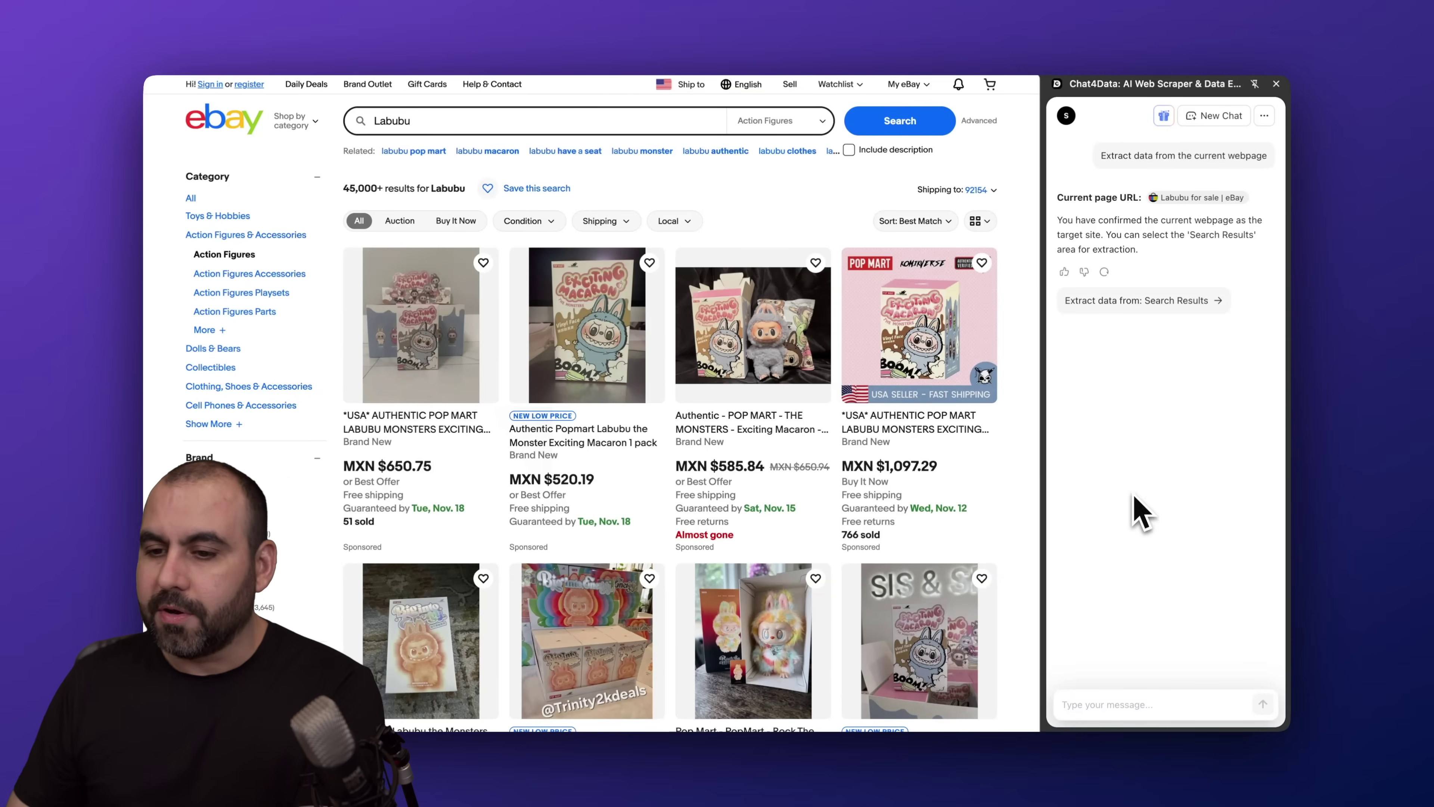
- Preview and choose the eBay Search Results area for extraction to list its data fields
{"action": "left_click", "coordinate": [1108, 307]}
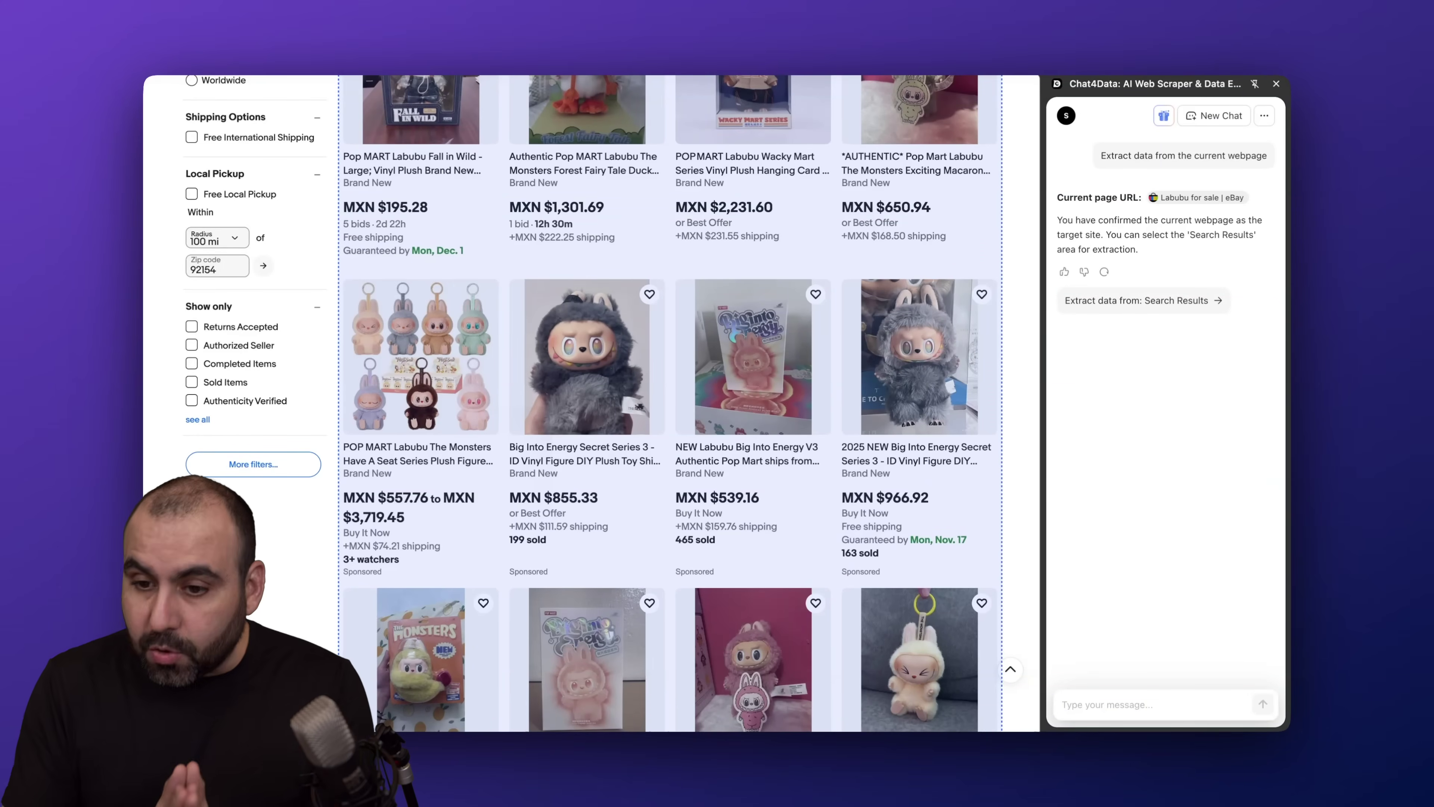
{"action": "left_click", "coordinate": [1146, 301]}
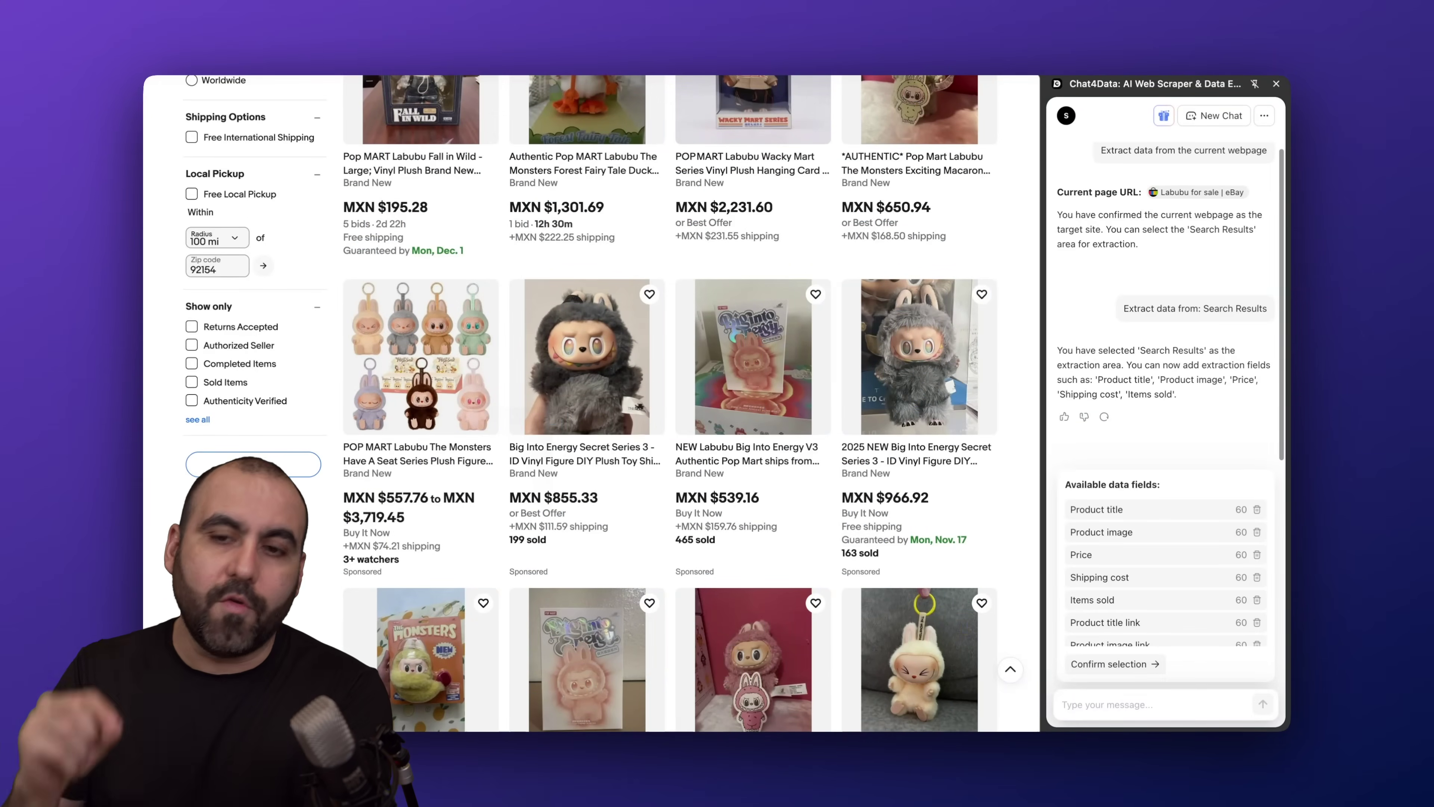
{"action": "mouse_move", "coordinate": [1101, 509]}
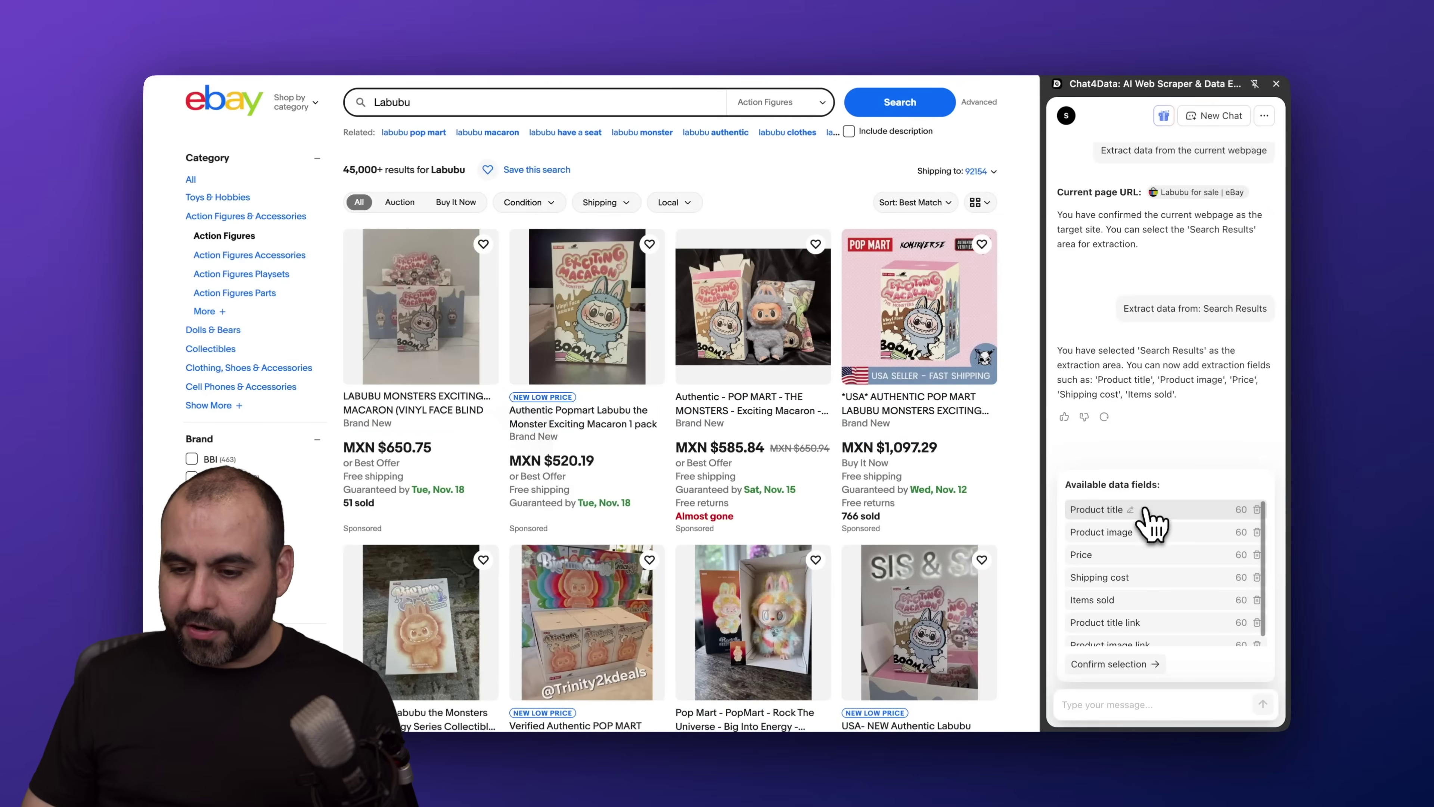
{"action": "mouse_move", "coordinate": [1155, 509]}
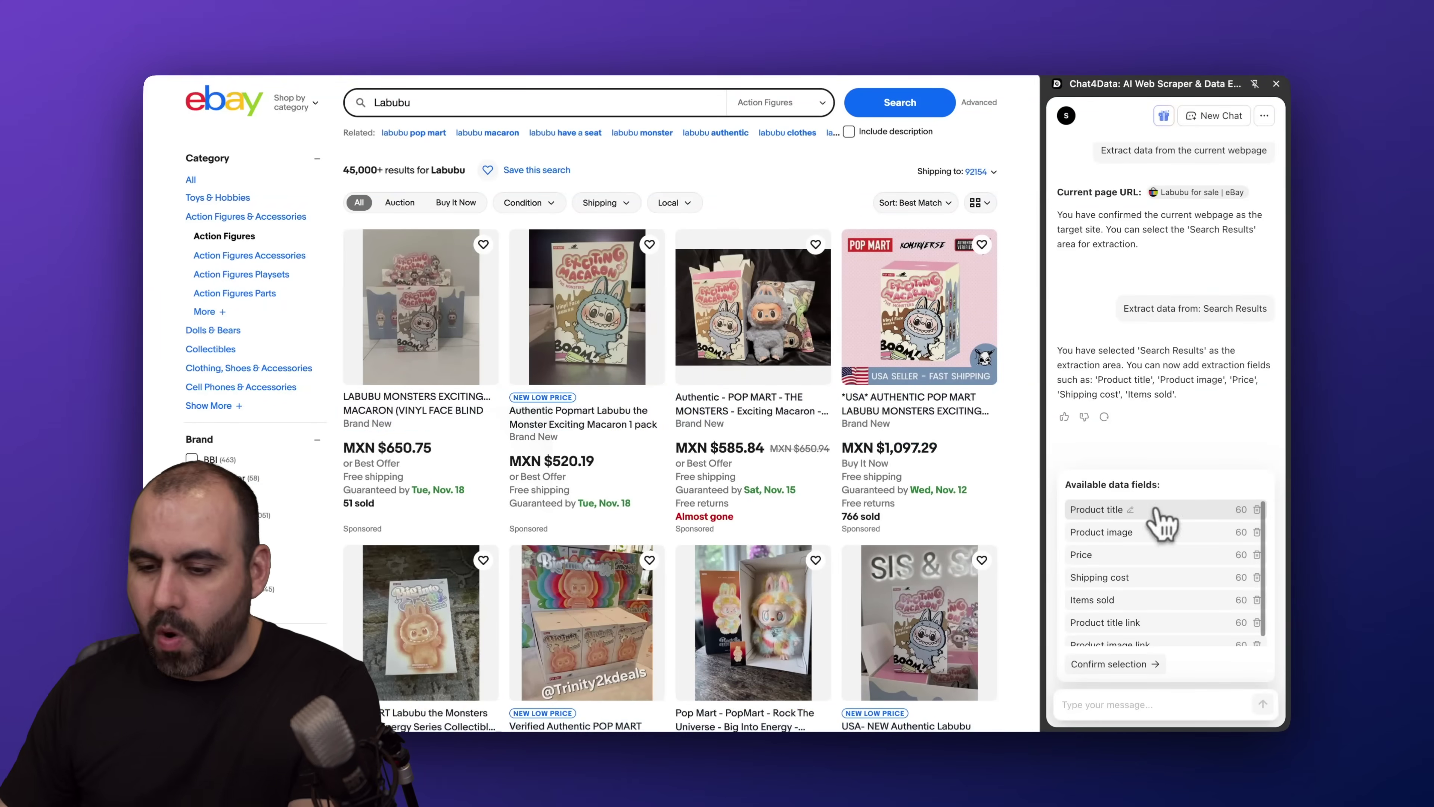
{"action": "mouse_move", "coordinate": [1166, 542]}
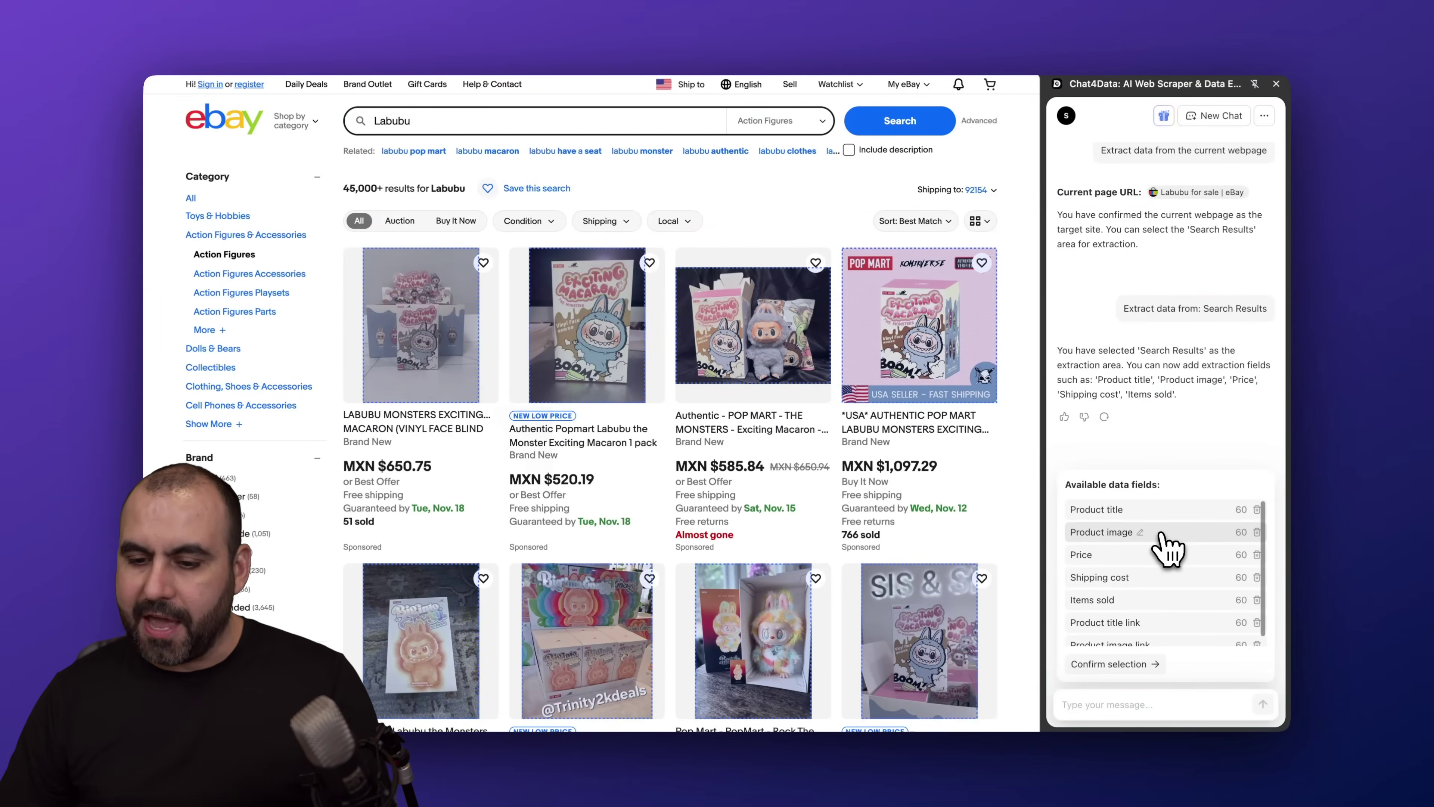
{"action": "mouse_move", "coordinate": [1167, 585]}
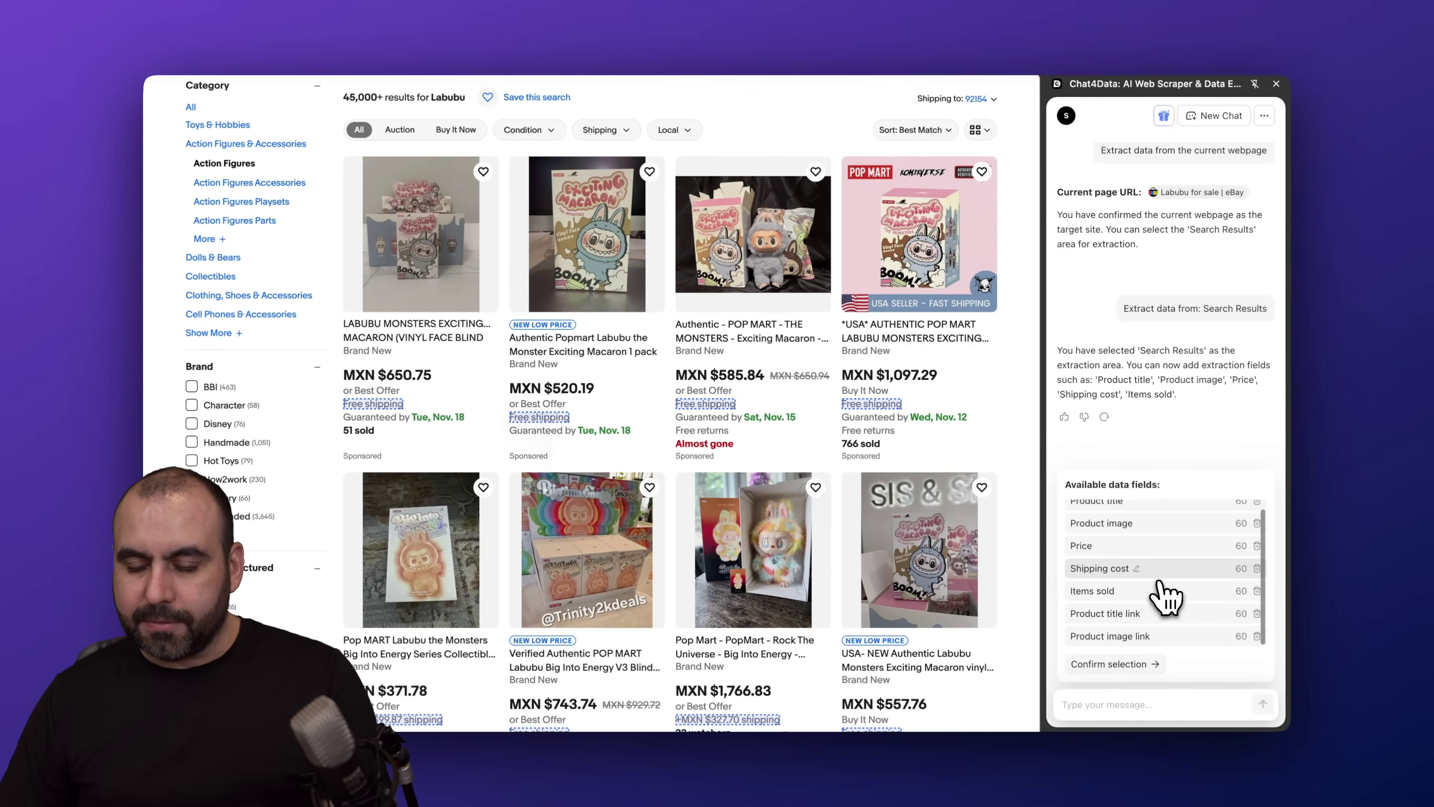
{"action": "mouse_move", "coordinate": [1159, 626]}
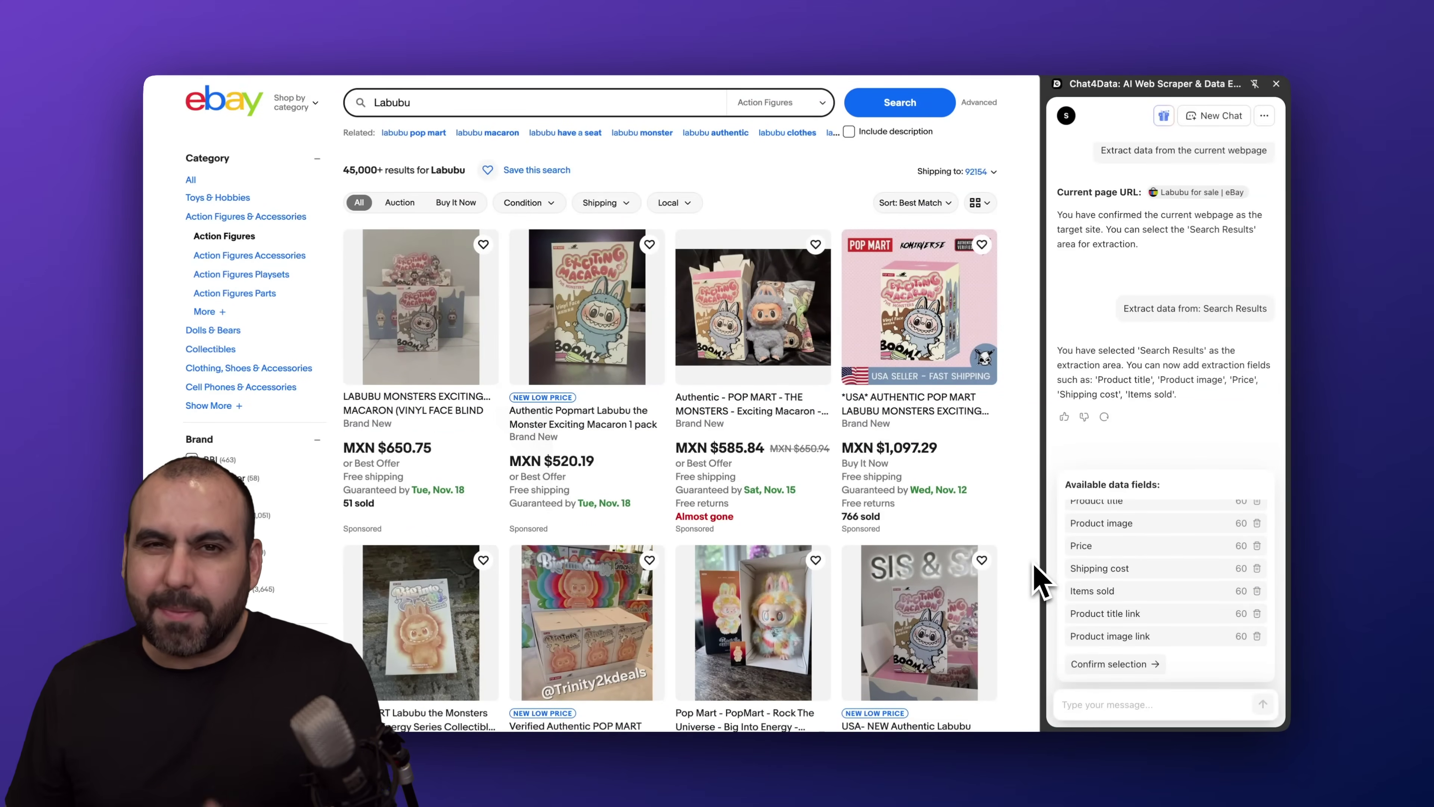
- Confirm product title, image, price, shipping cost, items sold and link fields, then begin a message
{"action": "left_click", "coordinate": [1120, 665]}
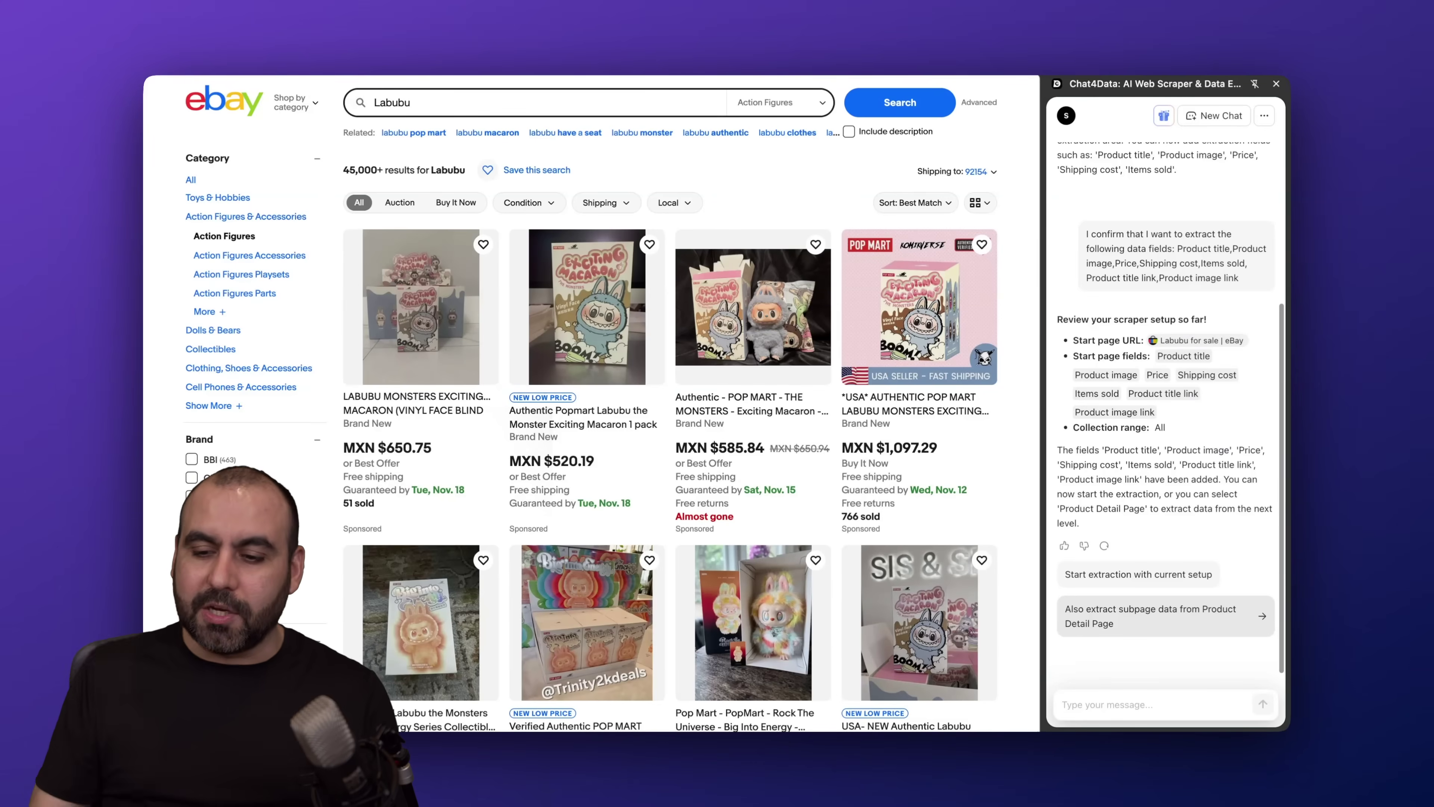
{"action": "left_click", "coordinate": [1104, 705]}
- Ask for 'start extracting first 4 products only' and save Labubu for sale | eBay.csv to the Desktop
{"action": "type", "text": "start extracting first"}
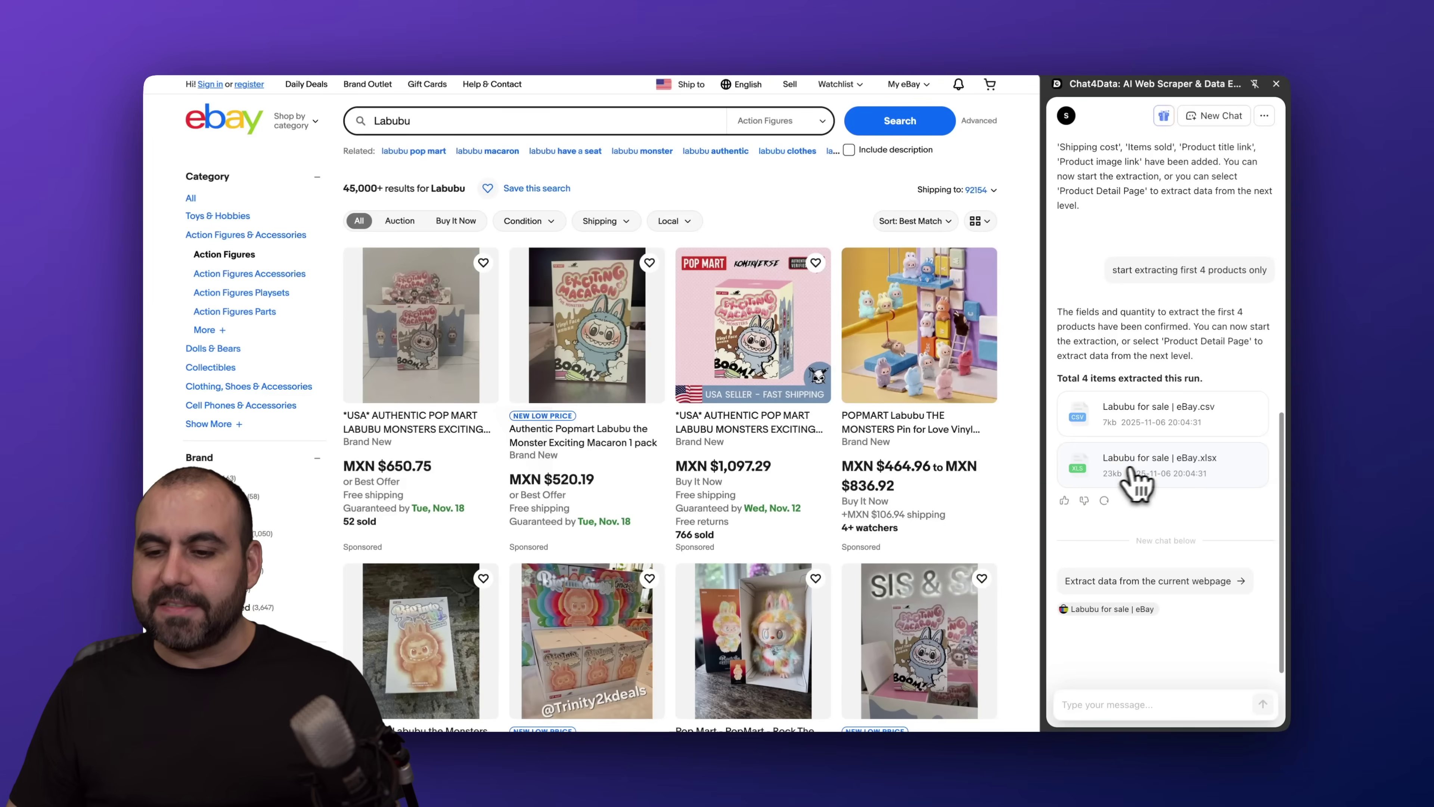
{"action": "left_click", "coordinate": [1146, 434]}
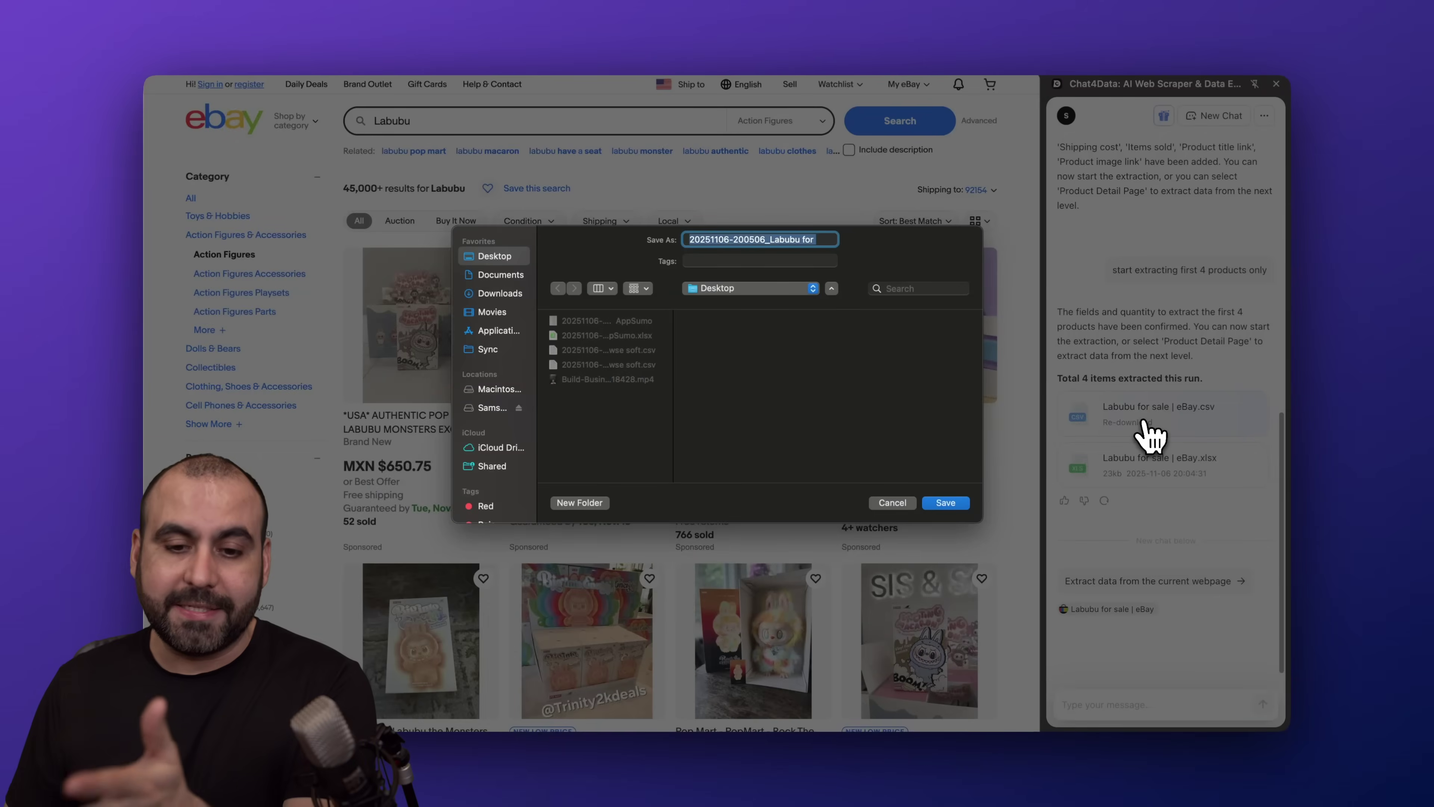
{"action": "left_click", "coordinate": [945, 503]}
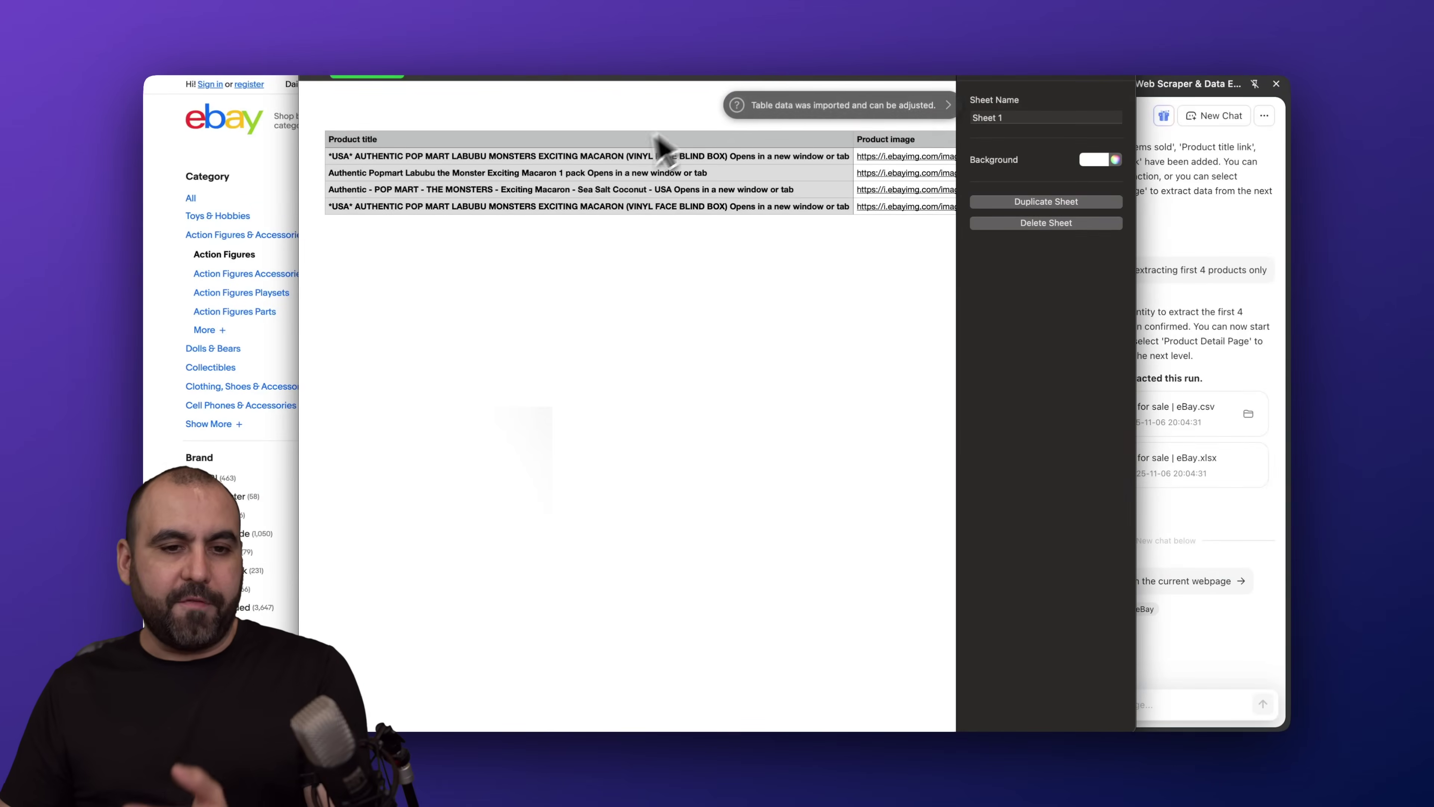
- Scroll through all columns of the four eBay rows, then close the spreadsheet
{"action": "scroll", "coordinate": [579, 176], "scroll_direction": "right", "scroll_amount": 10}
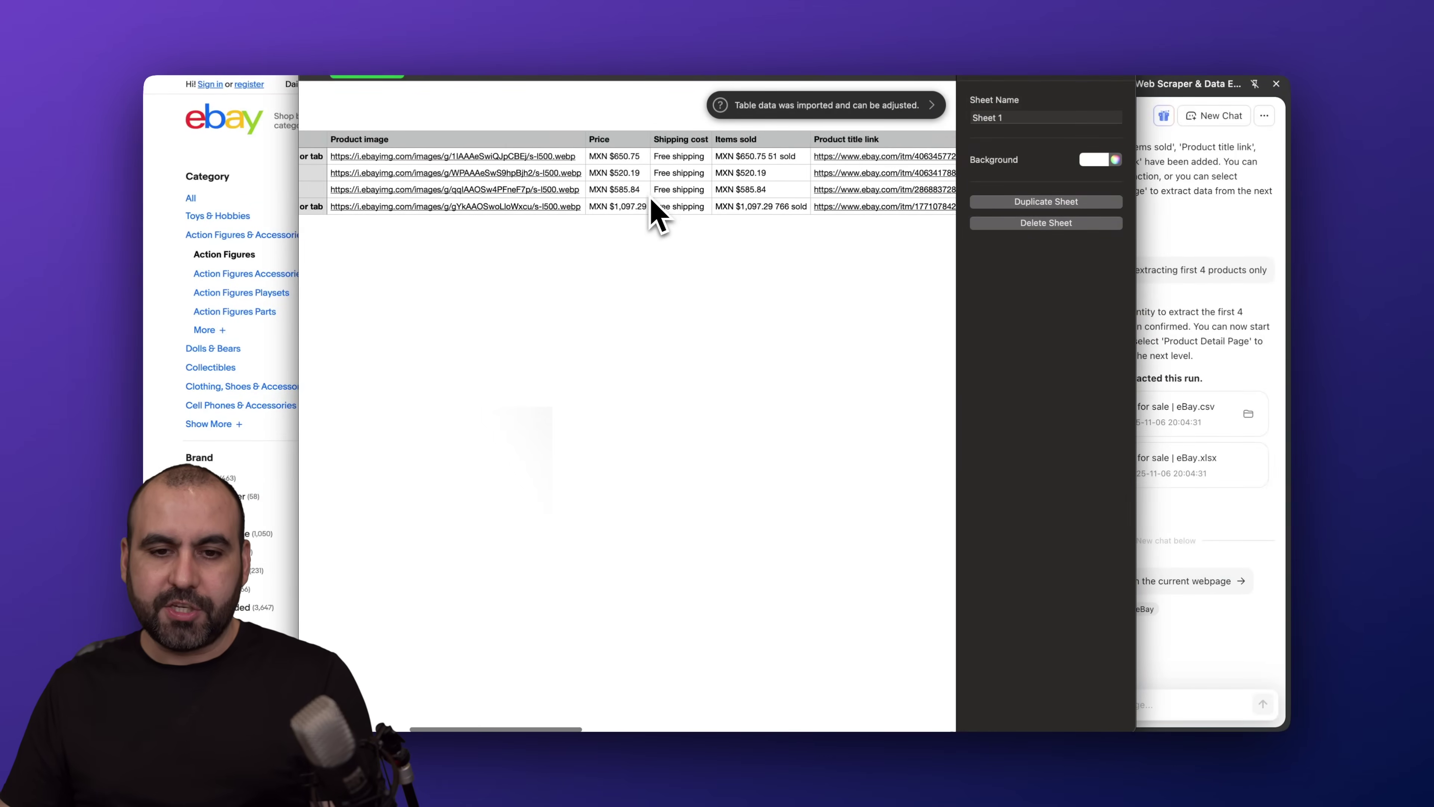
{"action": "scroll", "coordinate": [650, 198], "scroll_direction": "right", "scroll_amount": 6}
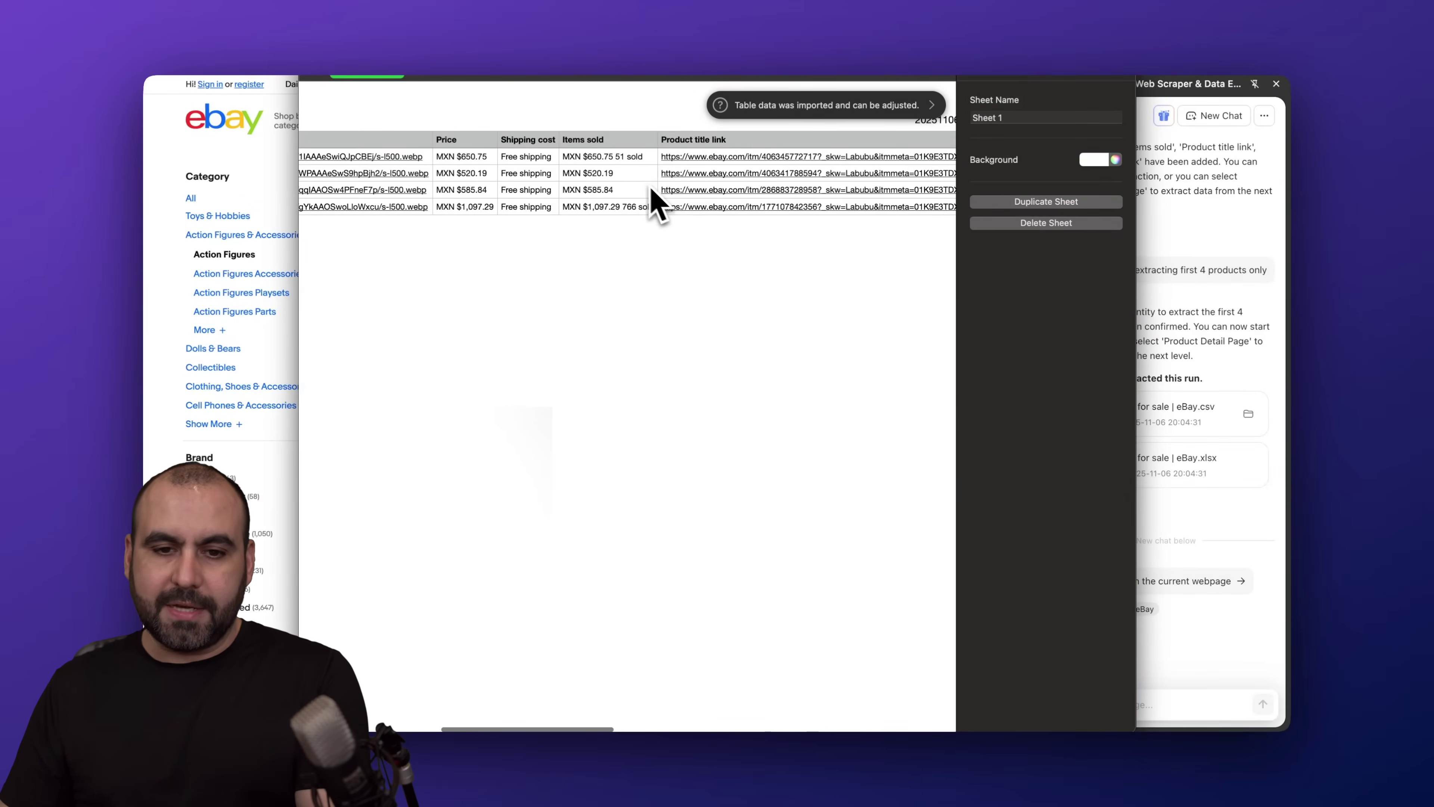
{"action": "scroll", "coordinate": [640, 192], "scroll_direction": "right", "scroll_amount": 5}
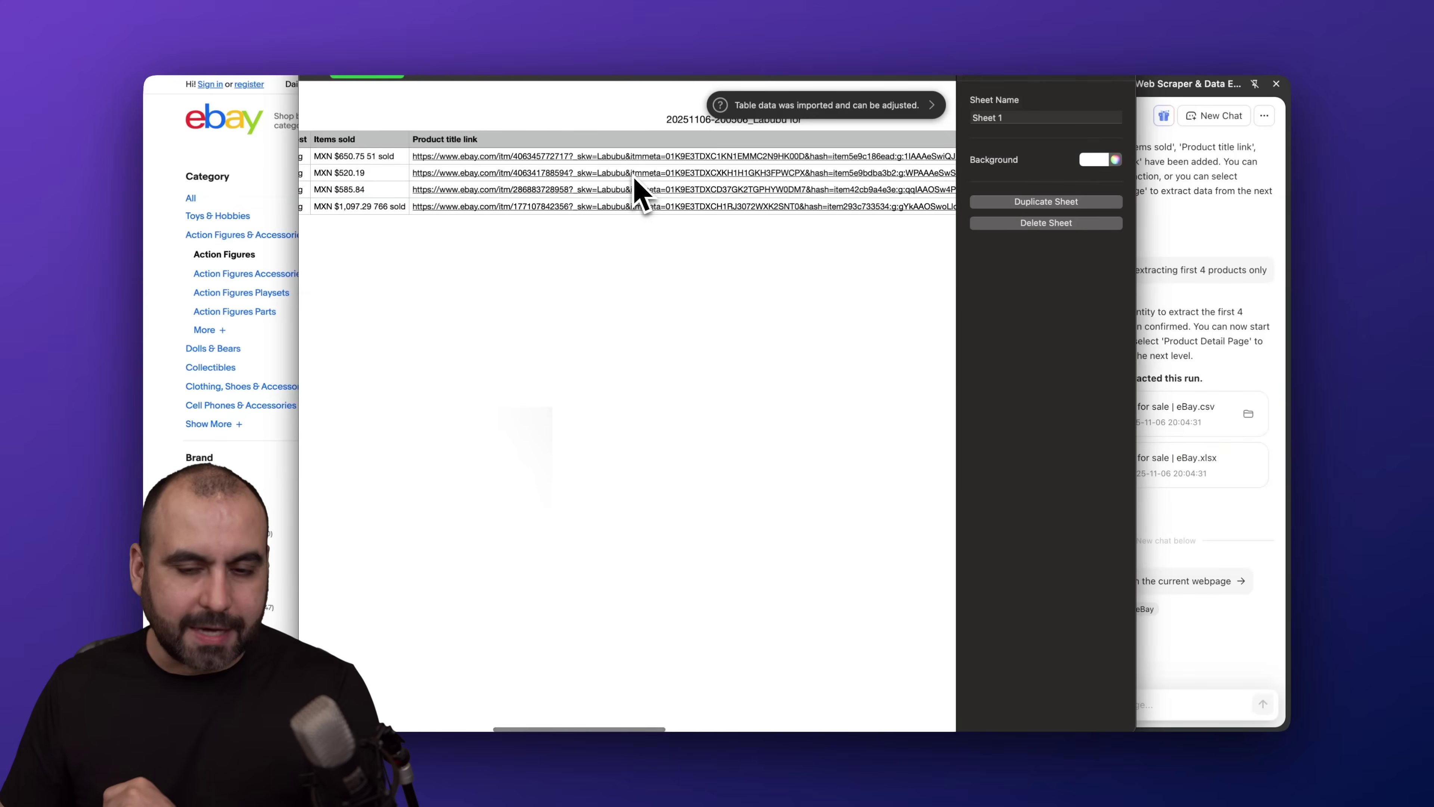
{"action": "scroll", "coordinate": [637, 192], "scroll_direction": "right", "scroll_amount": 10}
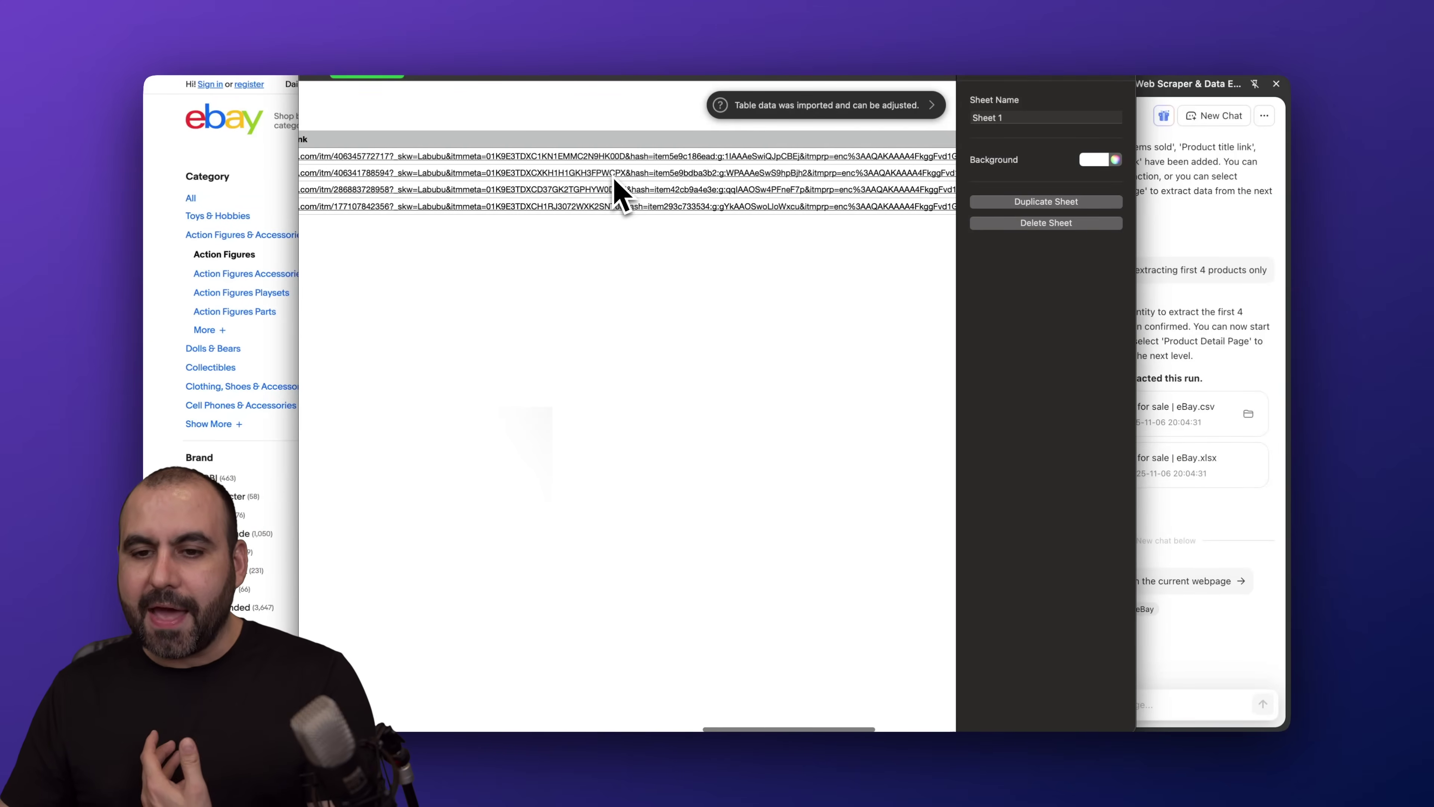
{"action": "scroll", "coordinate": [621, 195], "scroll_direction": "right", "scroll_amount": 8}
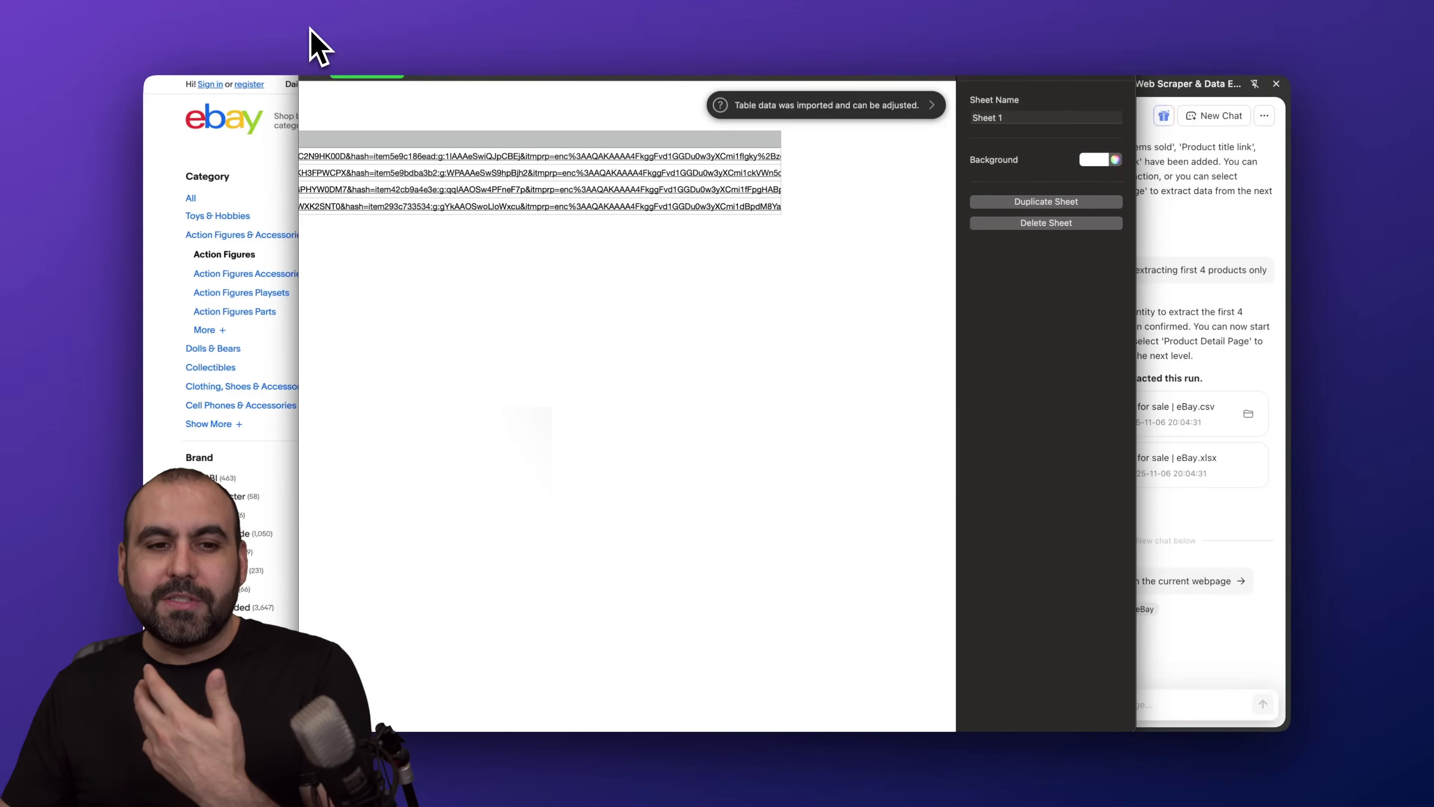
{"action": "key", "text": "Escape"}
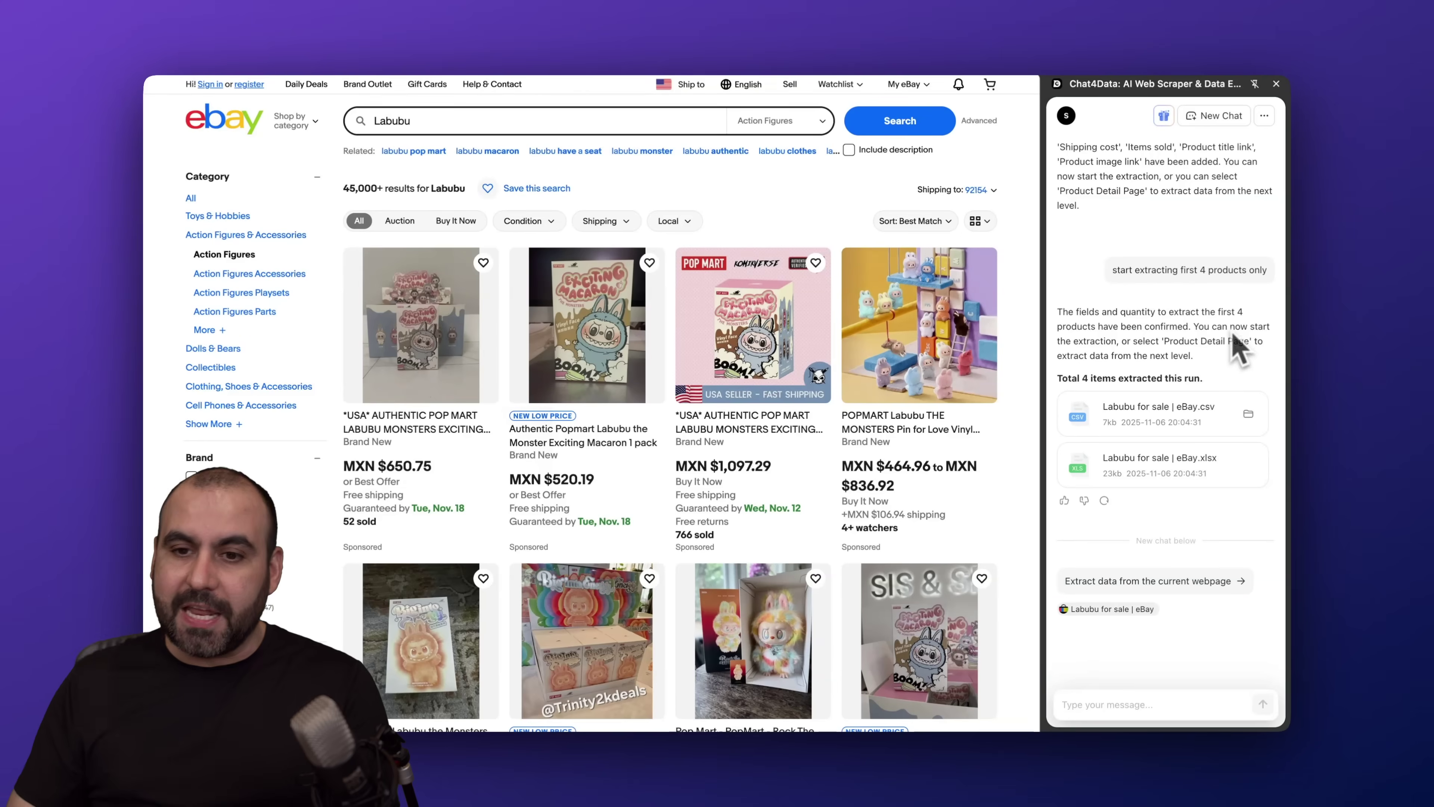
- In a new Chat4Data chat, extract product fields from the AppSumo browse products page
{"action": "left_click", "coordinate": [960, 53]}
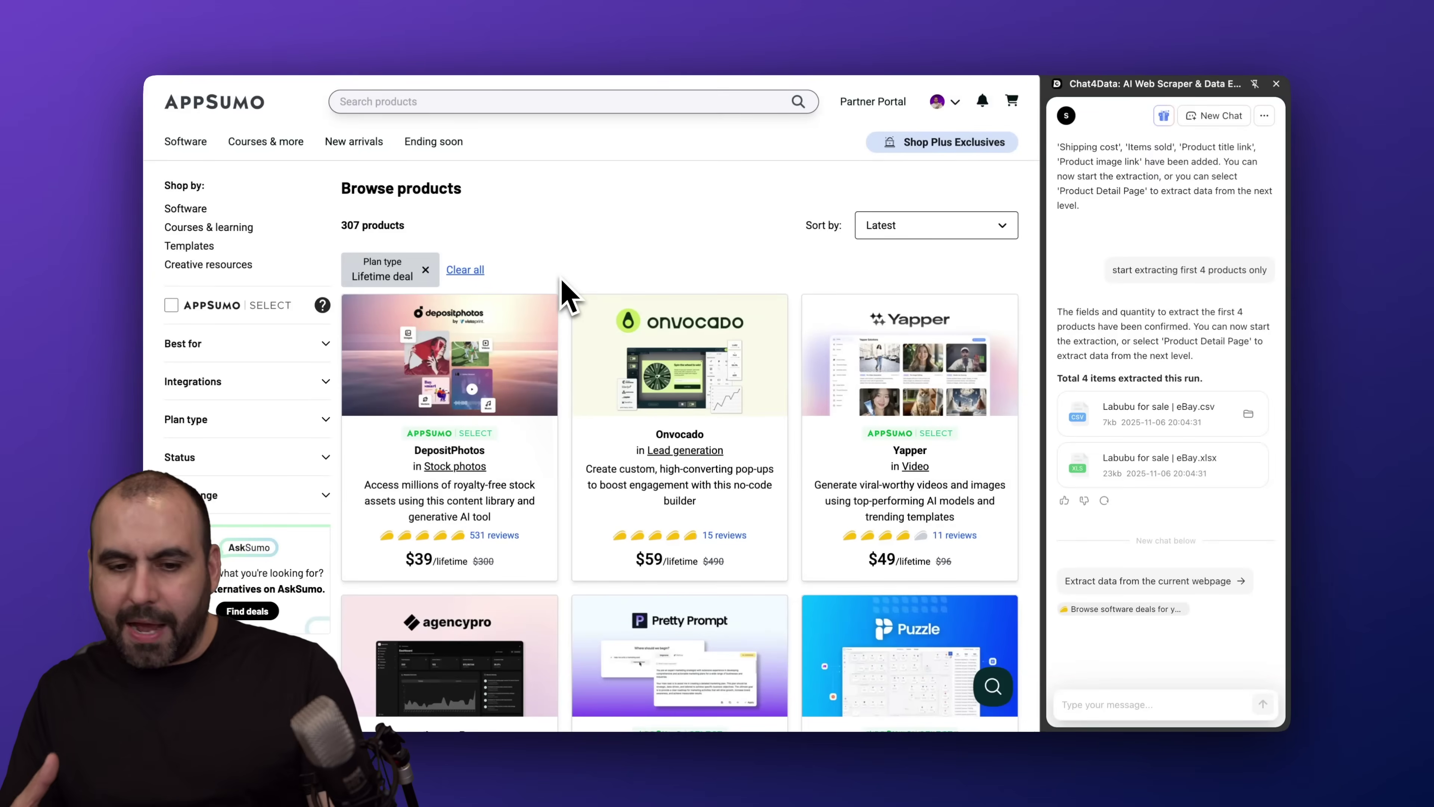
{"action": "left_click", "coordinate": [1220, 119]}
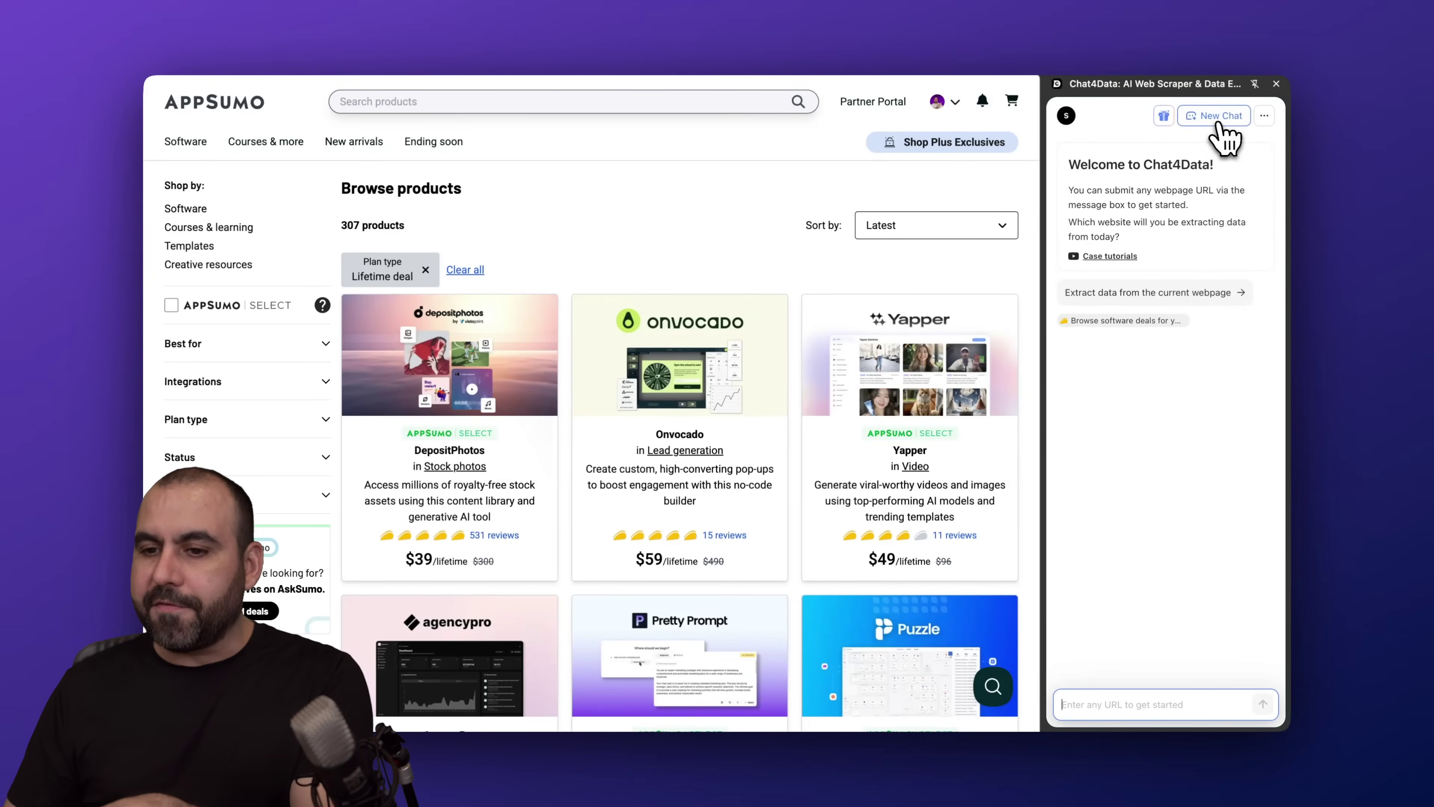
{"action": "left_click", "coordinate": [1160, 299]}
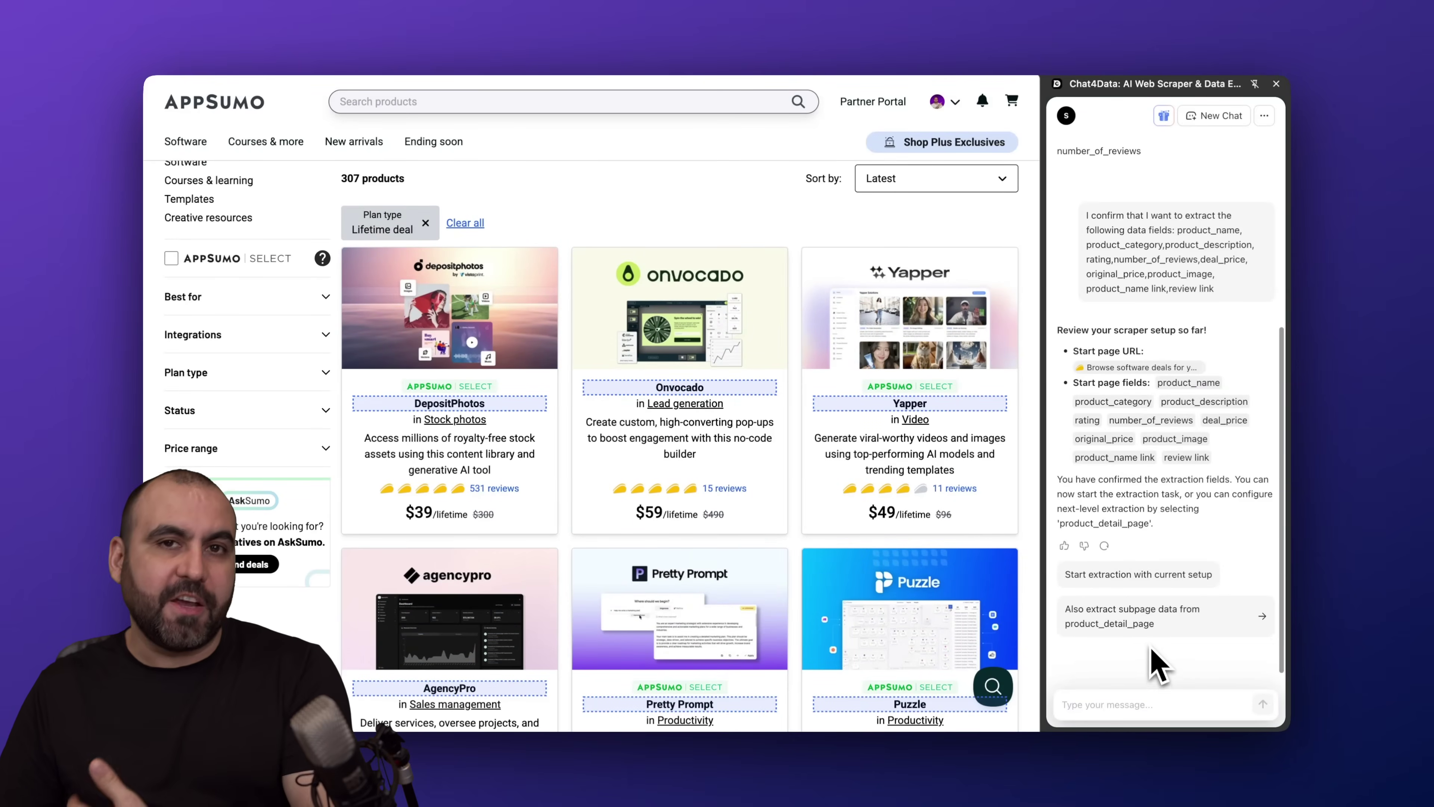
{"action": "left_click", "coordinate": [1117, 701]}
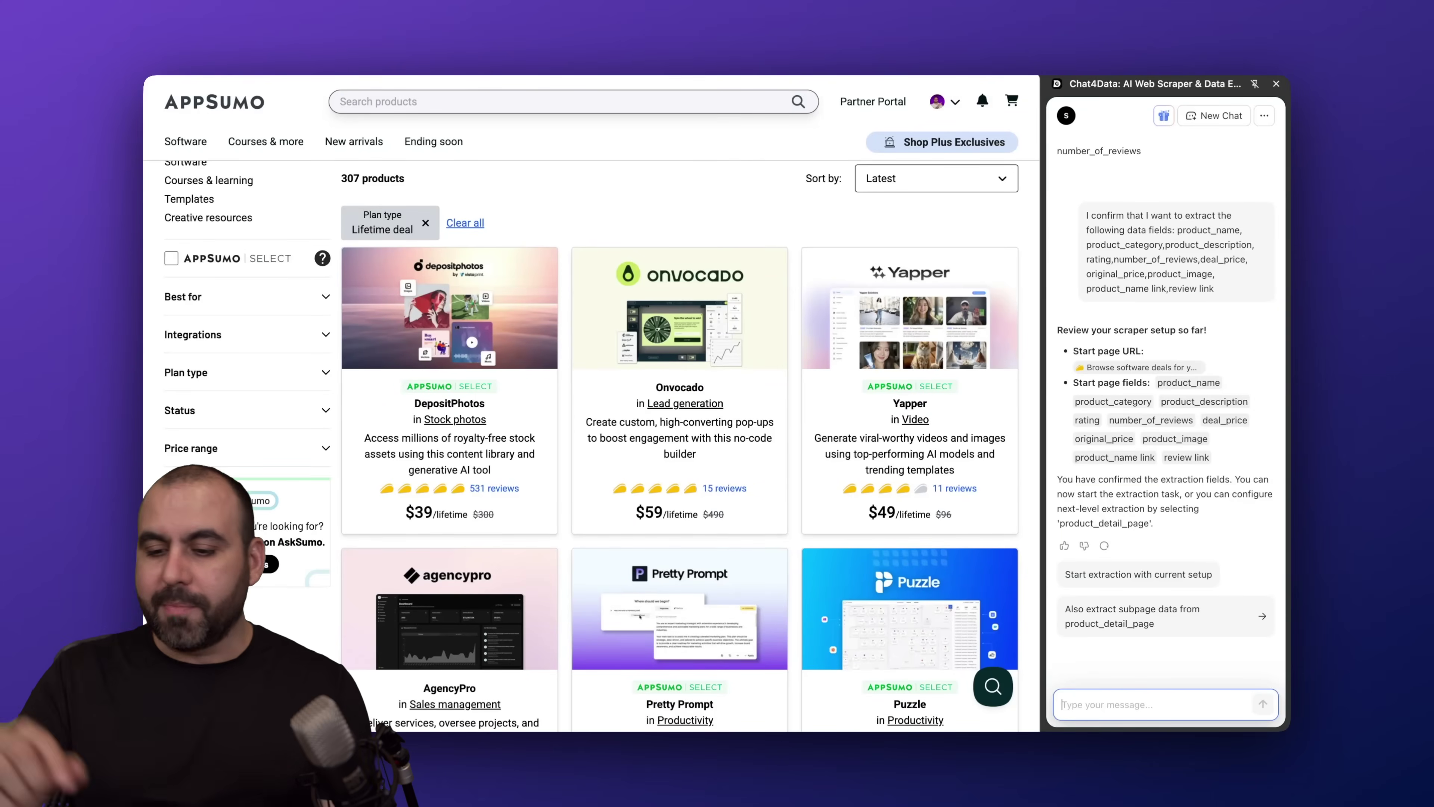
- Request 'I need the reviews from the subpage', remove username and detail_page_link, and confirm
{"action": "type", "text": "I need the reviews from the subpage"}
{"action": "key", "text": "Return"}
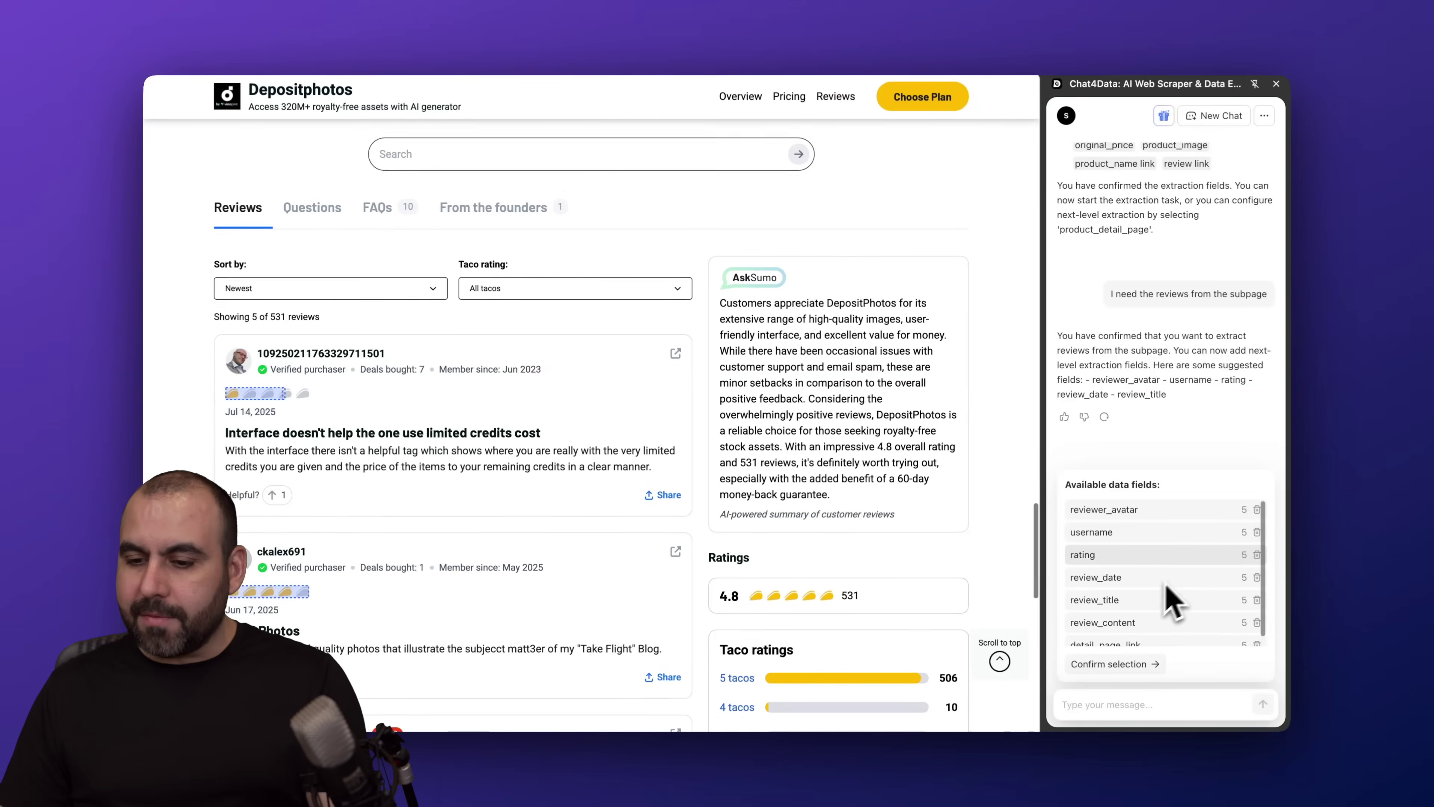
{"action": "left_click", "coordinate": [1257, 532]}
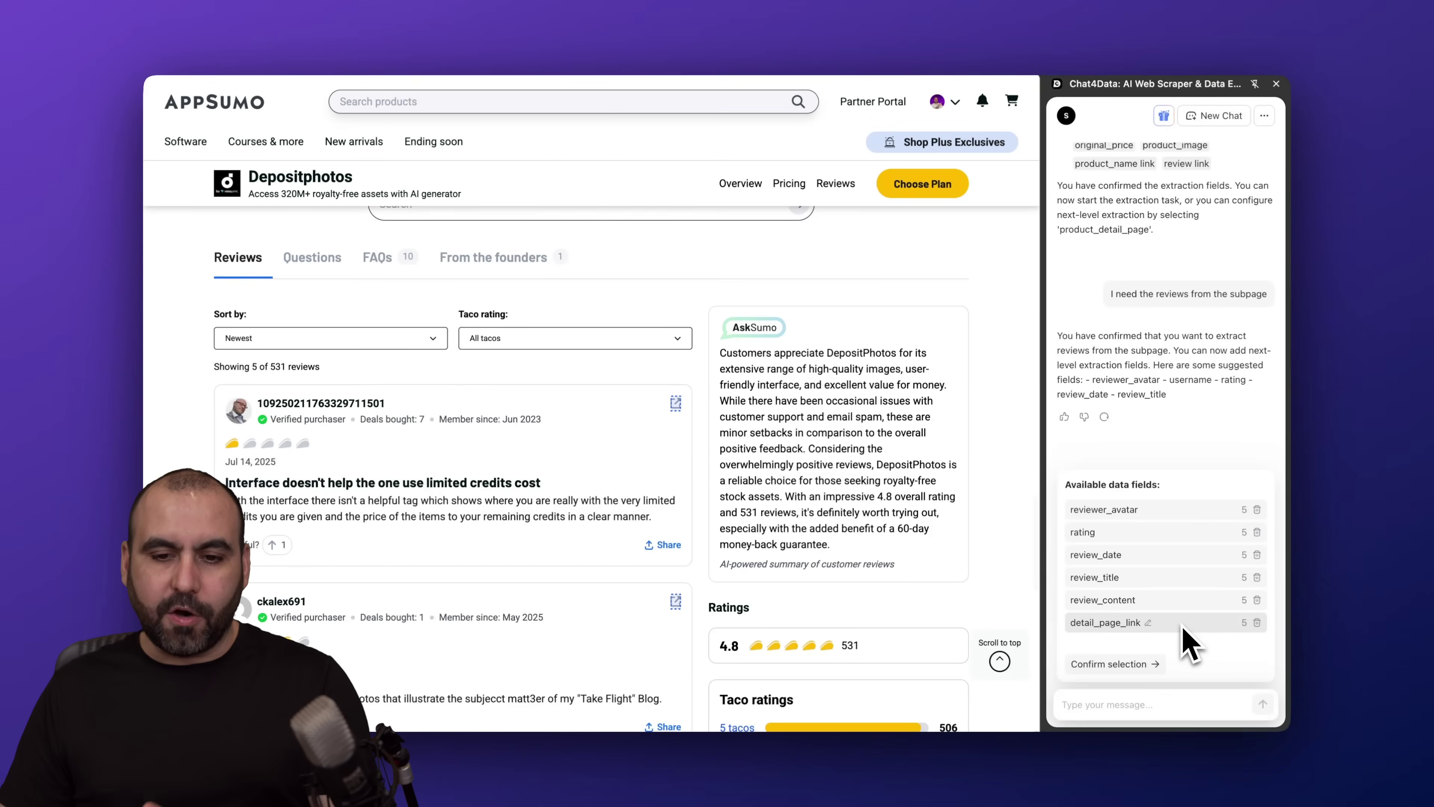
{"action": "left_click", "coordinate": [1256, 622]}
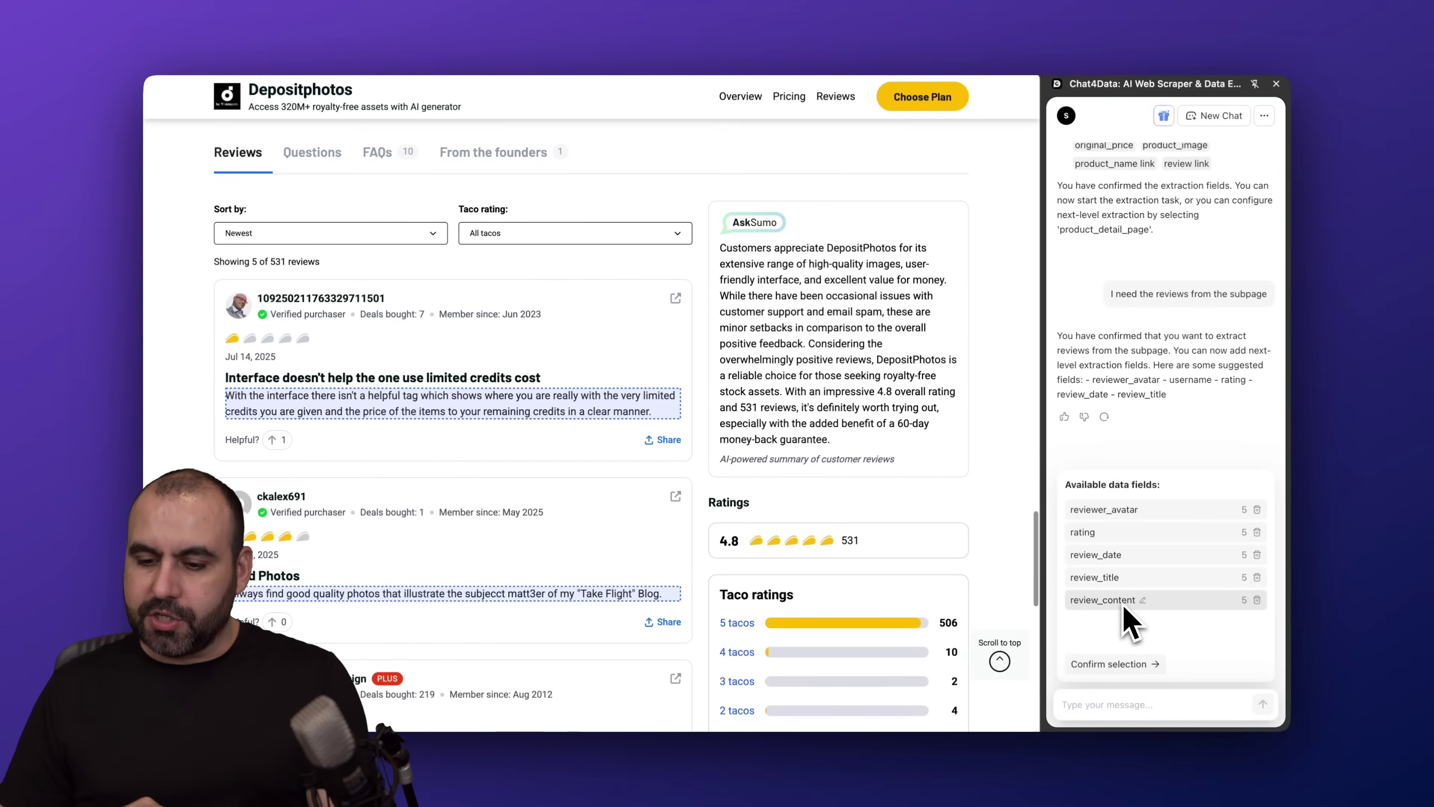
{"action": "left_click", "coordinate": [1146, 665]}
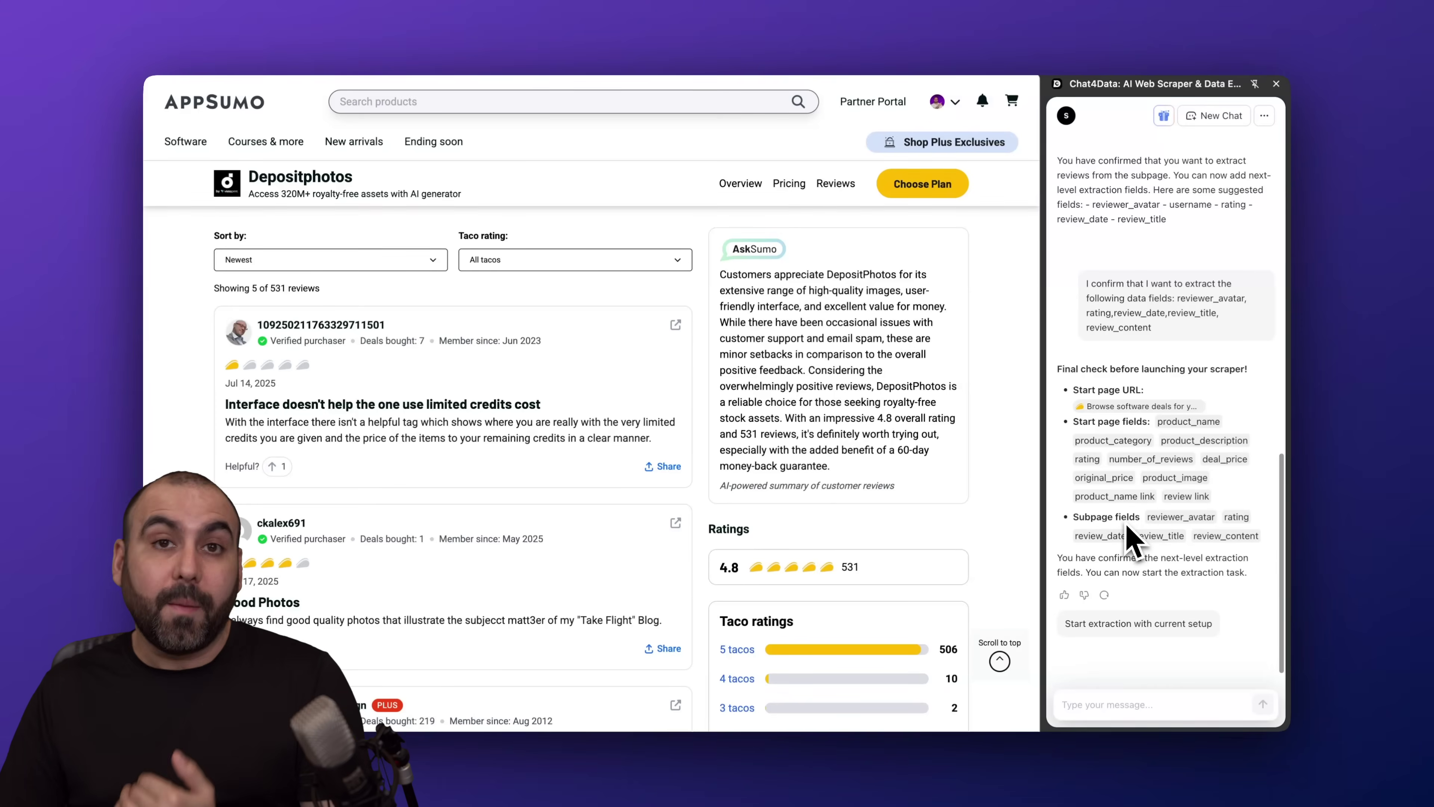
- Send the request 'Start extracting only the first 2 products' to the scraper
{"action": "mouse_move", "coordinate": [1154, 528]}
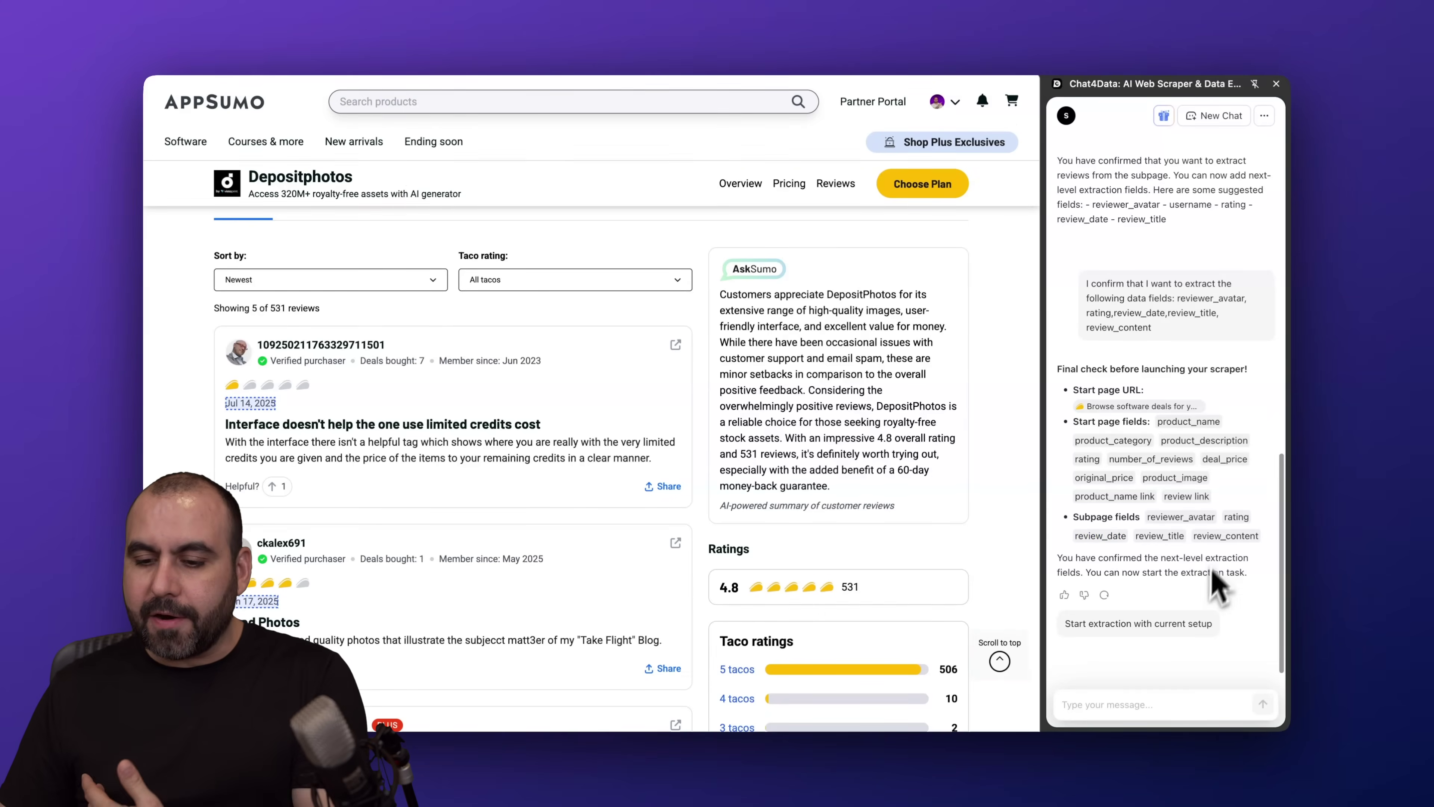
{"action": "left_click", "coordinate": [1095, 707]}
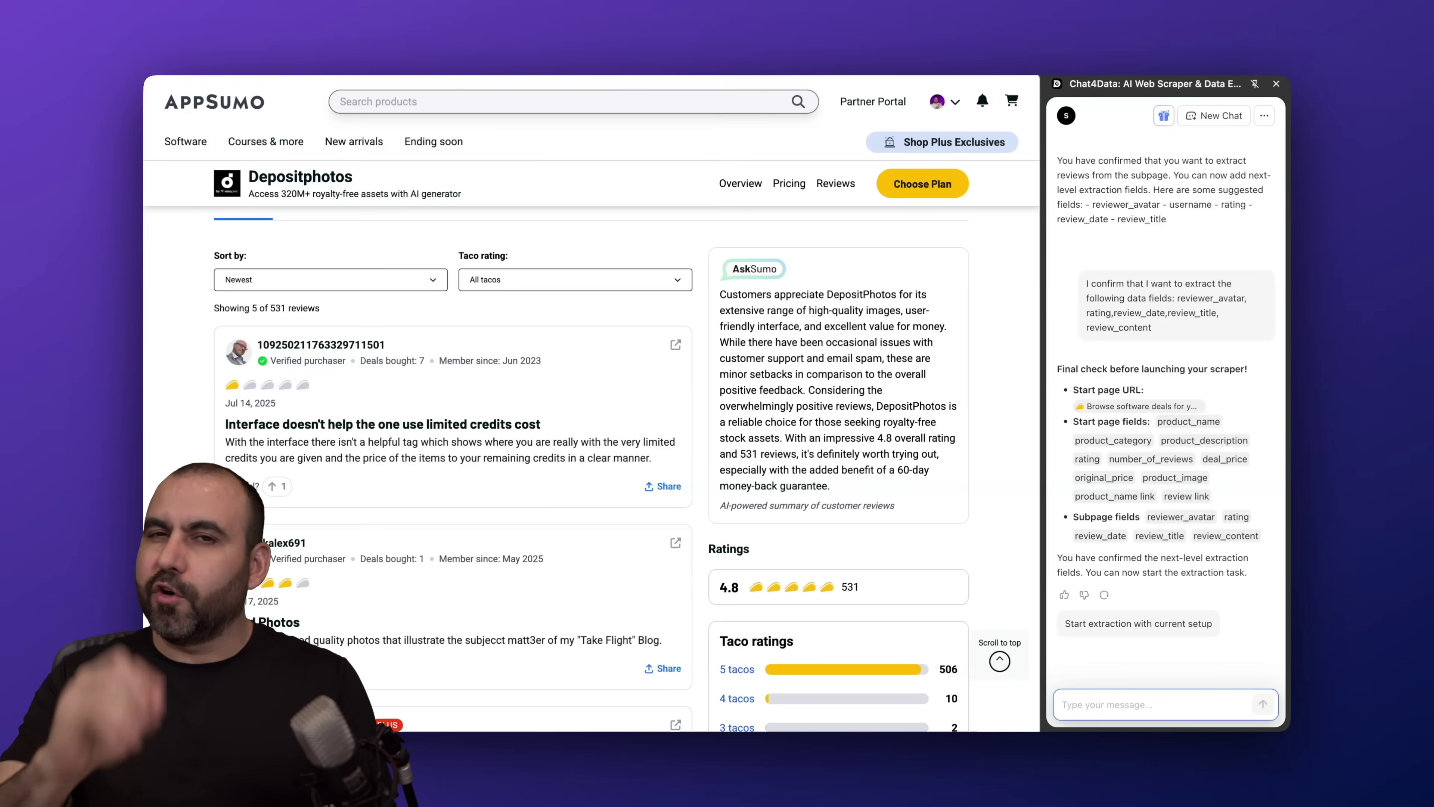
{"action": "type", "text": "Start extracting only the first 2 products"}
{"action": "left_click", "coordinate": [1263, 706]}
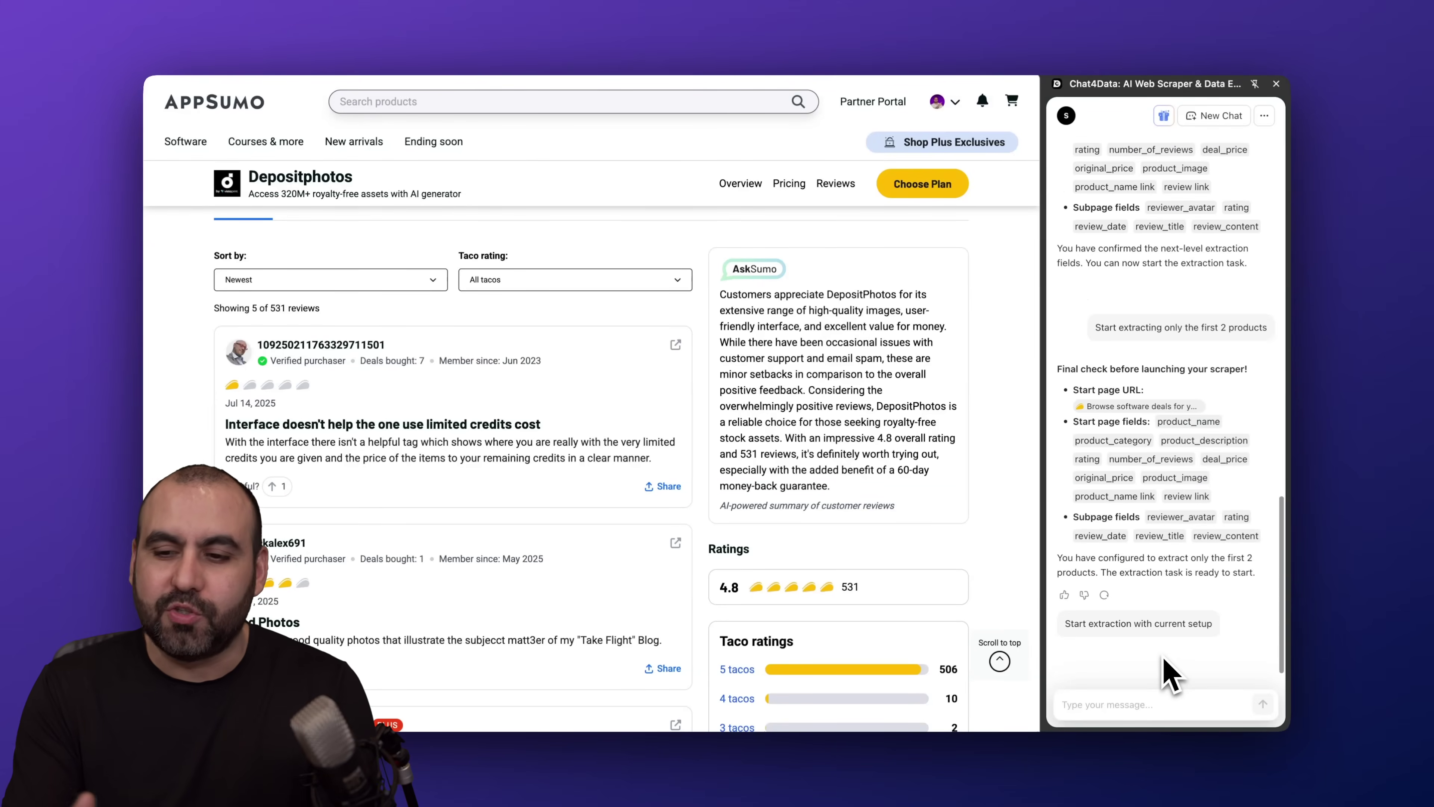
- Run the extraction, save the AppSumo CSV, and select its imported table in Numbers
{"action": "left_click", "coordinate": [1163, 627]}
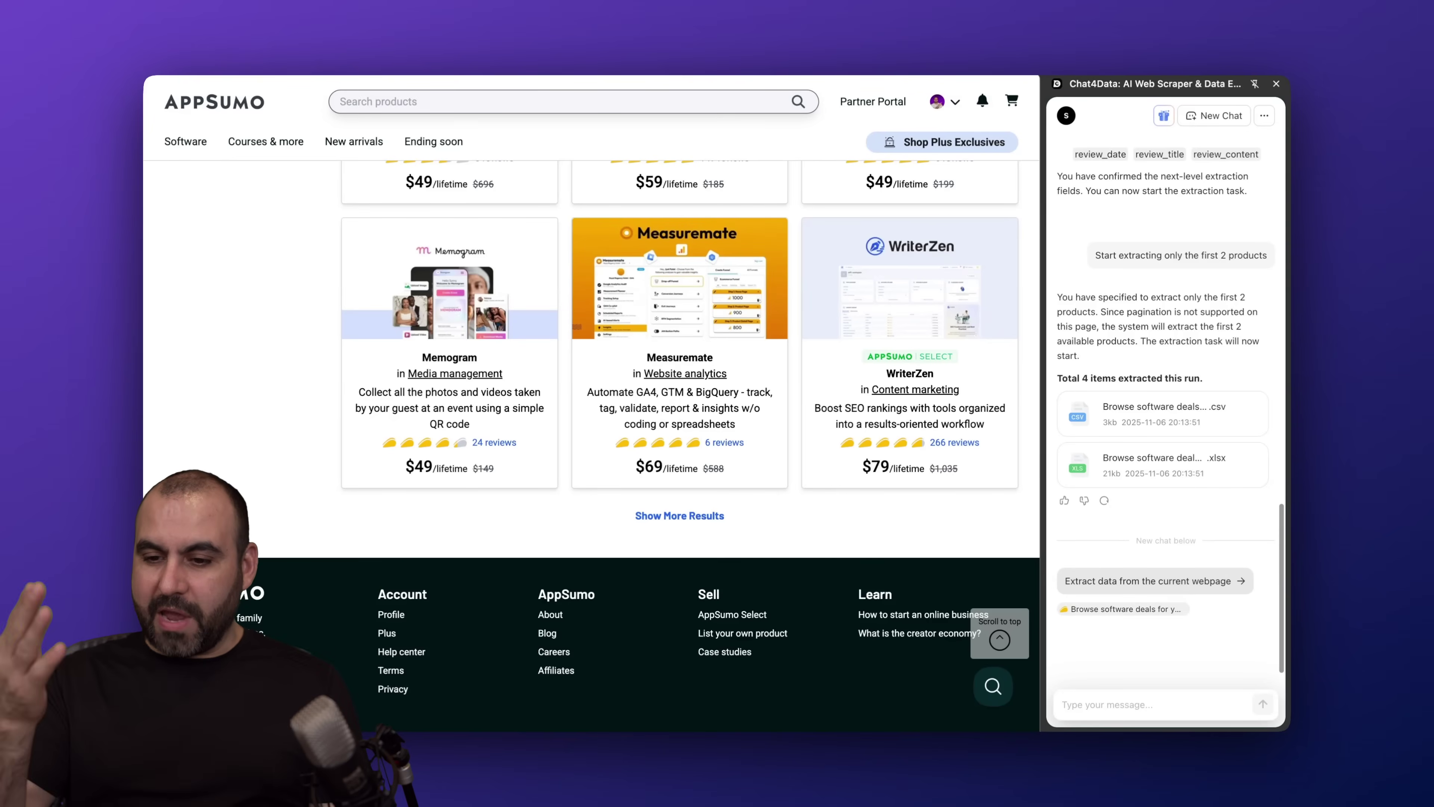
{"action": "scroll", "coordinate": [881, 489], "scroll_direction": "up", "scroll_amount": 15}
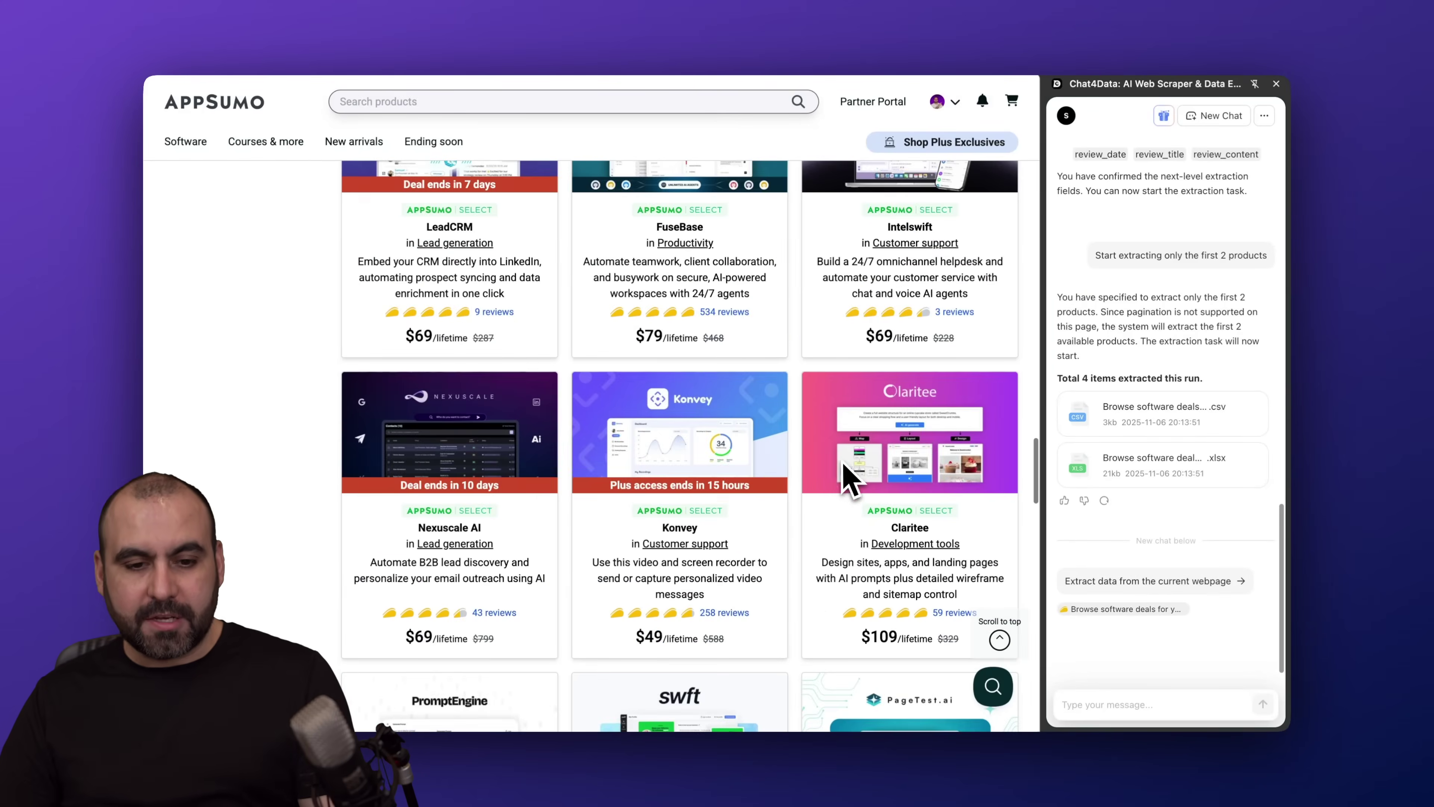
{"action": "scroll", "coordinate": [452, 734], "scroll_direction": "up", "scroll_amount": 5}
{"action": "scroll", "coordinate": [446, 741], "scroll_direction": "up", "scroll_amount": 15}
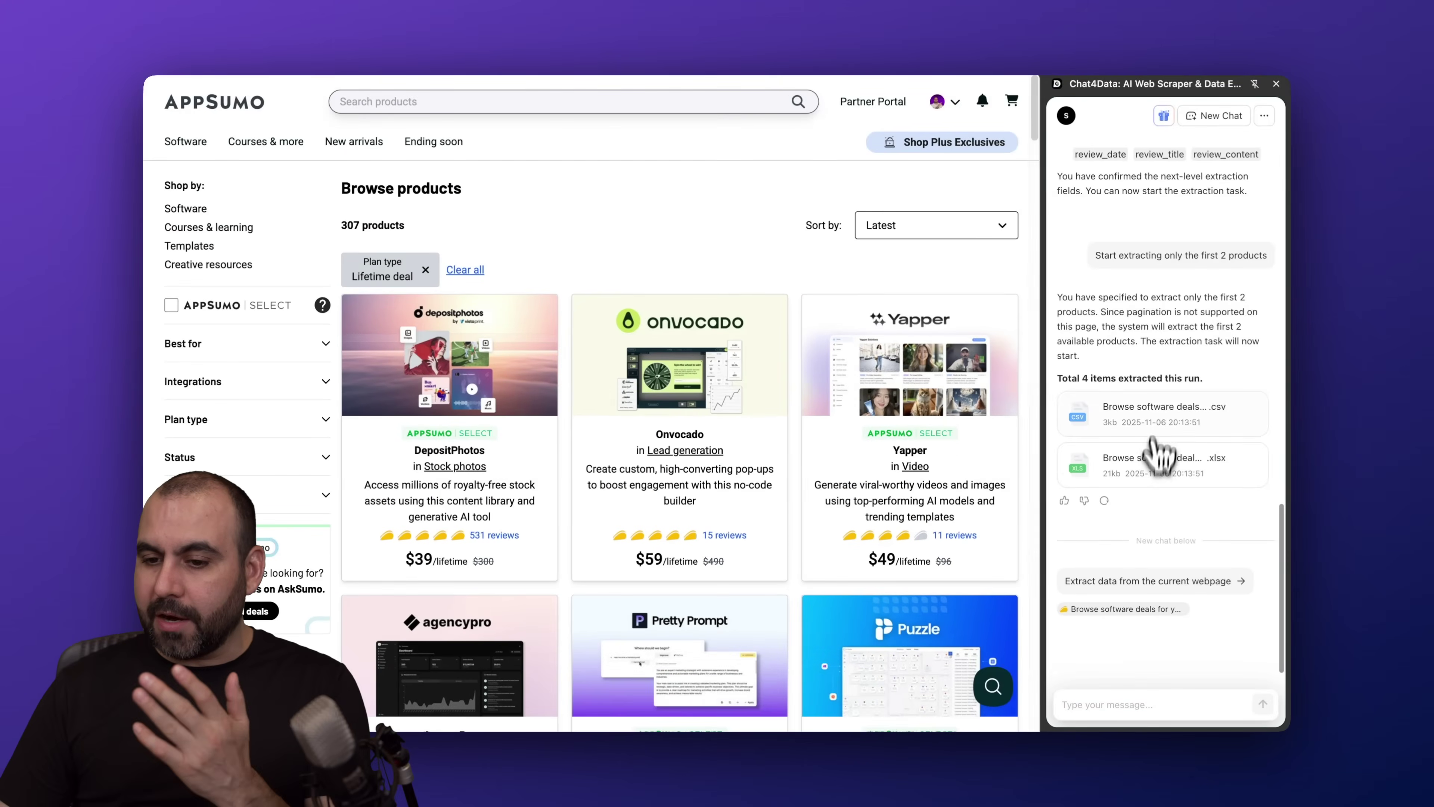
{"action": "left_click", "coordinate": [1163, 413]}
{"action": "left_click", "coordinate": [960, 504]}
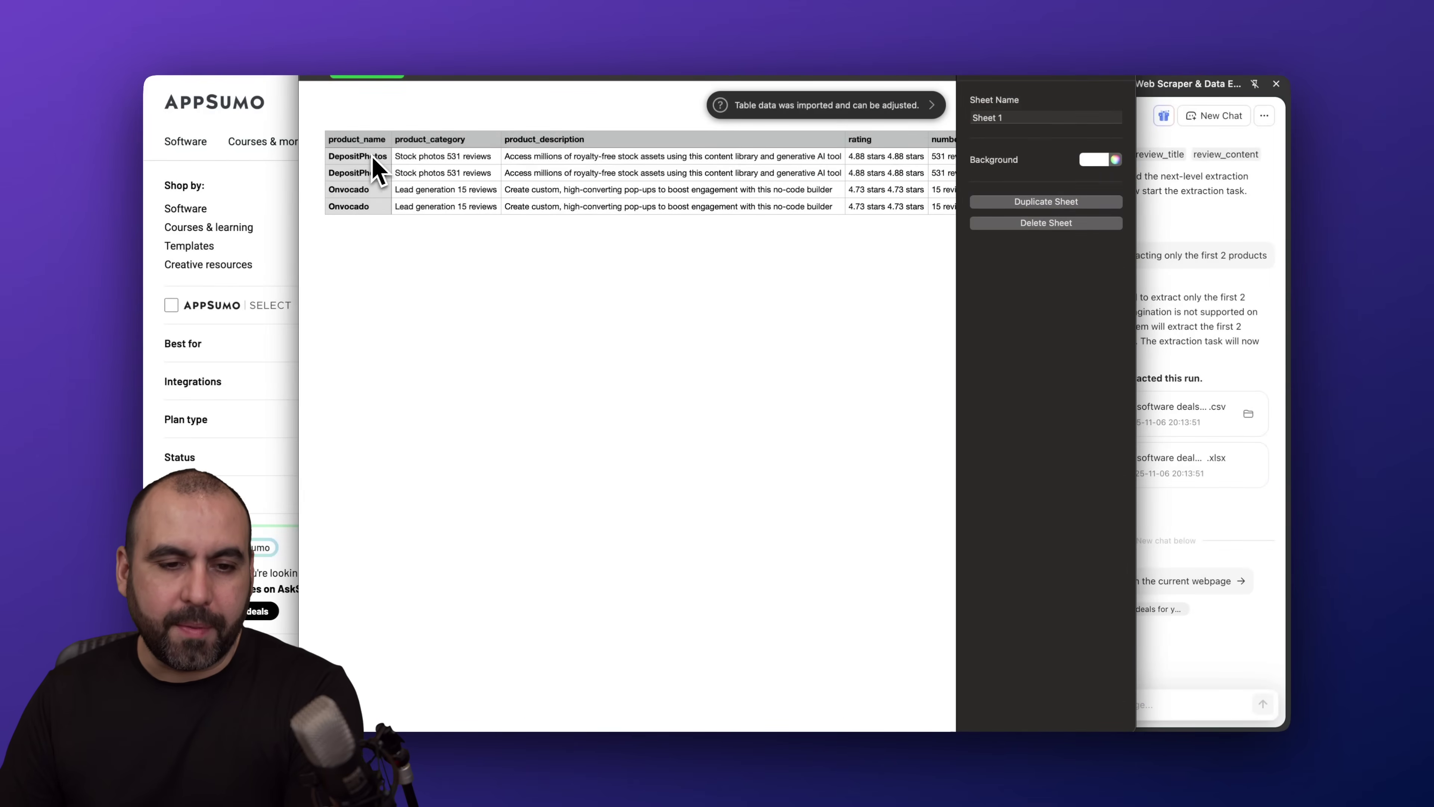
{"action": "left_click", "coordinate": [376, 165]}
- Review the imported Onvocado row across every column through to the first review_content entry
{"action": "left_click", "coordinate": [364, 190]}
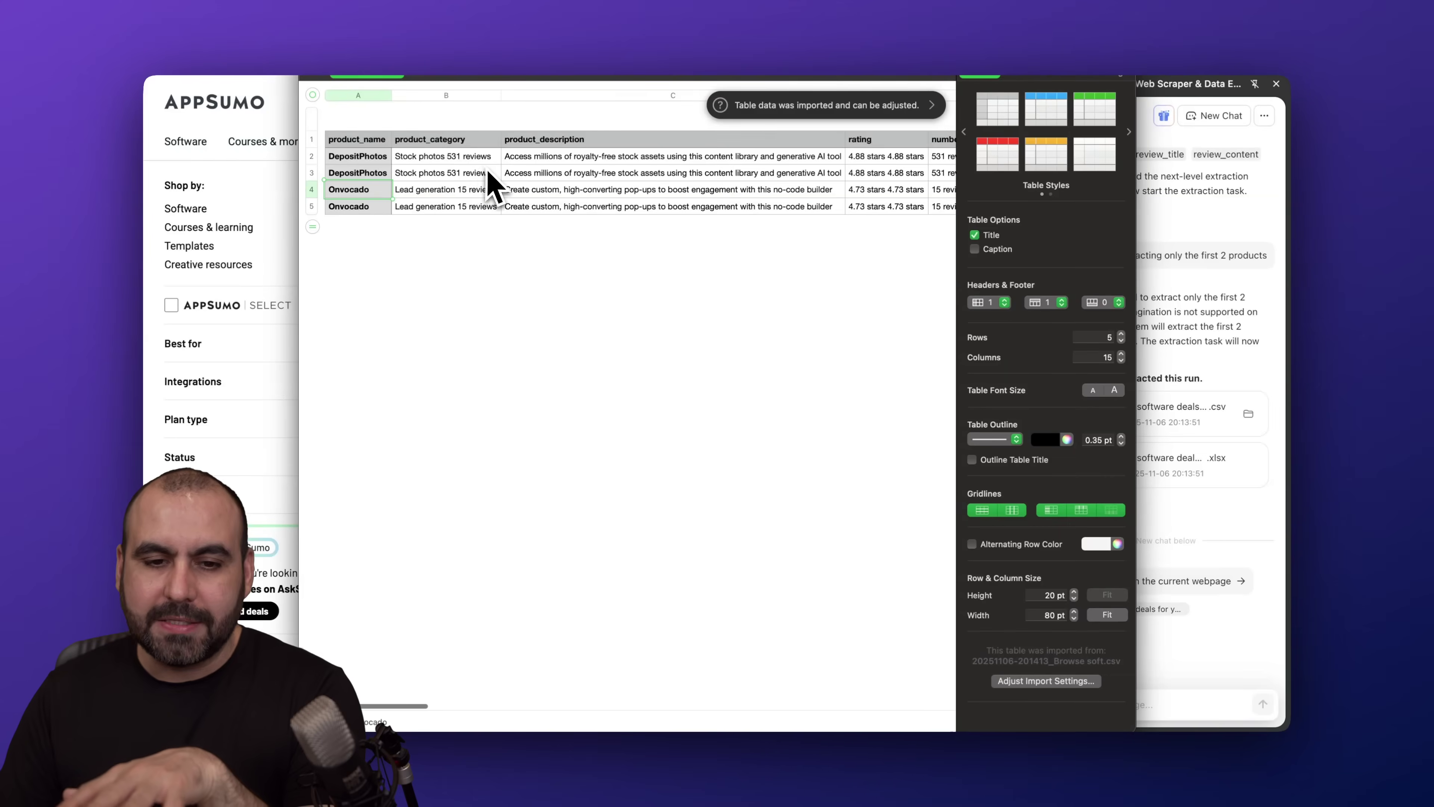
{"action": "scroll", "coordinate": [487, 182], "scroll_direction": "right", "scroll_amount": 3}
{"action": "scroll", "coordinate": [490, 180], "scroll_direction": "right", "scroll_amount": 5}
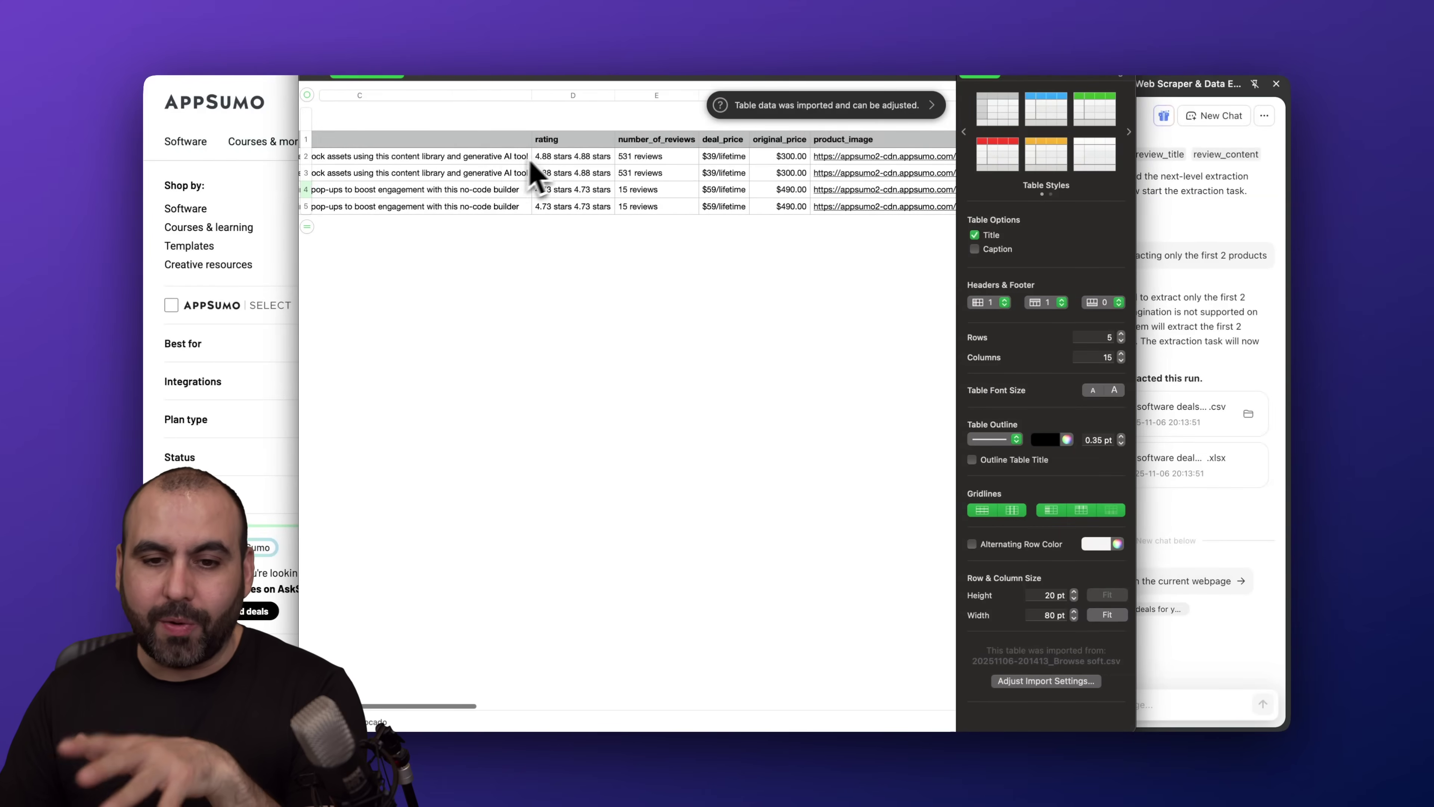
{"action": "scroll", "coordinate": [548, 161], "scroll_direction": "right", "scroll_amount": 8}
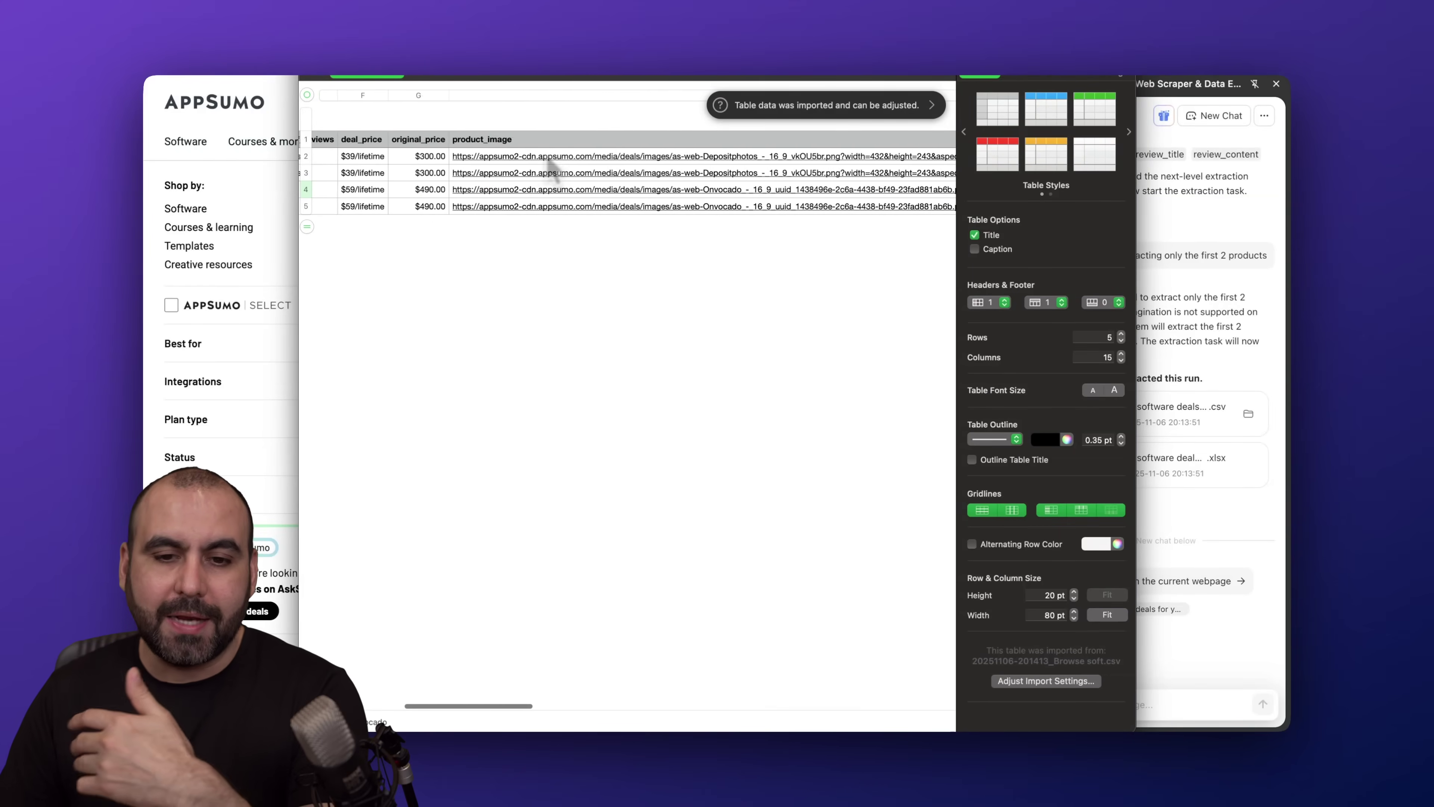
{"action": "scroll", "coordinate": [627, 180], "scroll_direction": "right", "scroll_amount": 5}
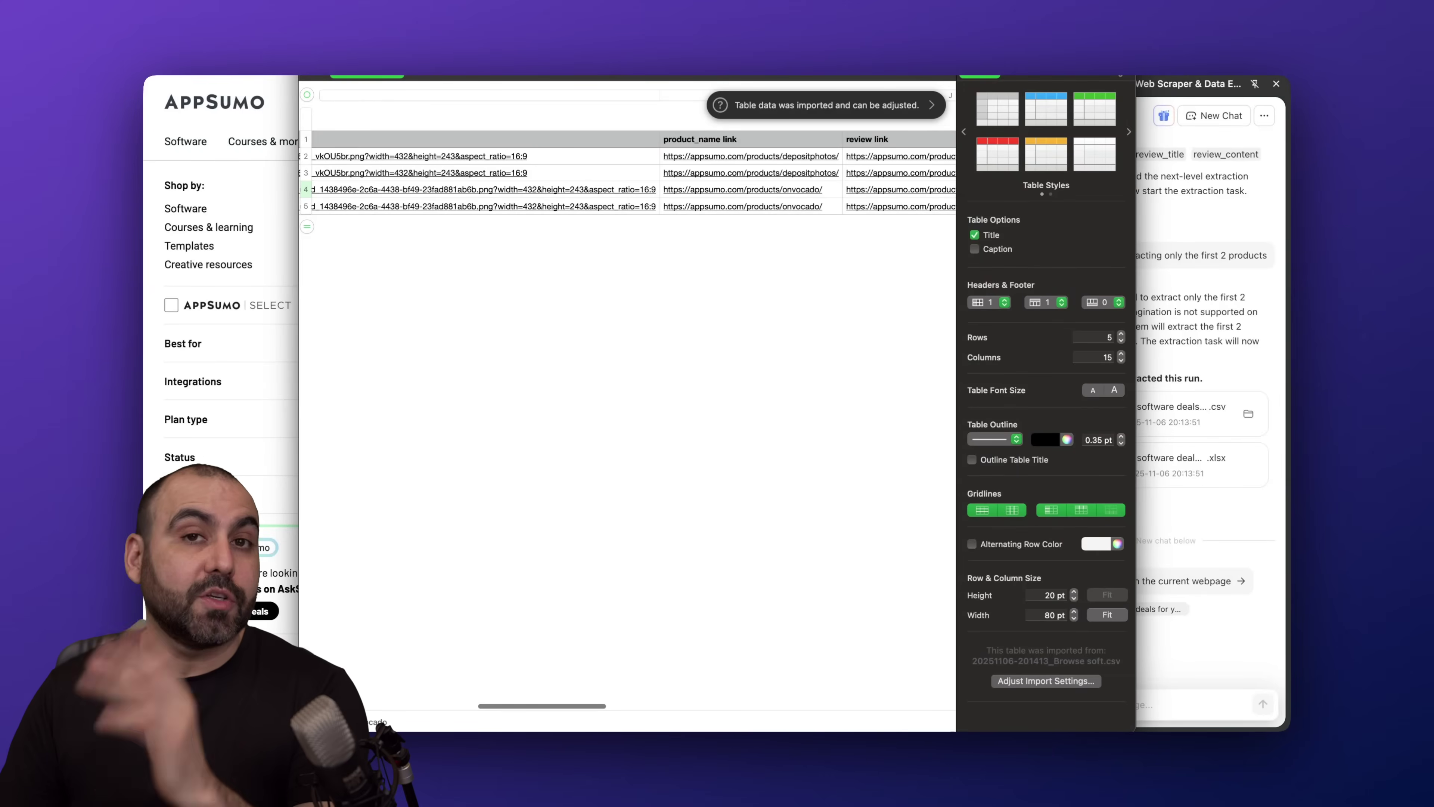
{"action": "scroll", "coordinate": [550, 169], "scroll_direction": "right", "scroll_amount": 8}
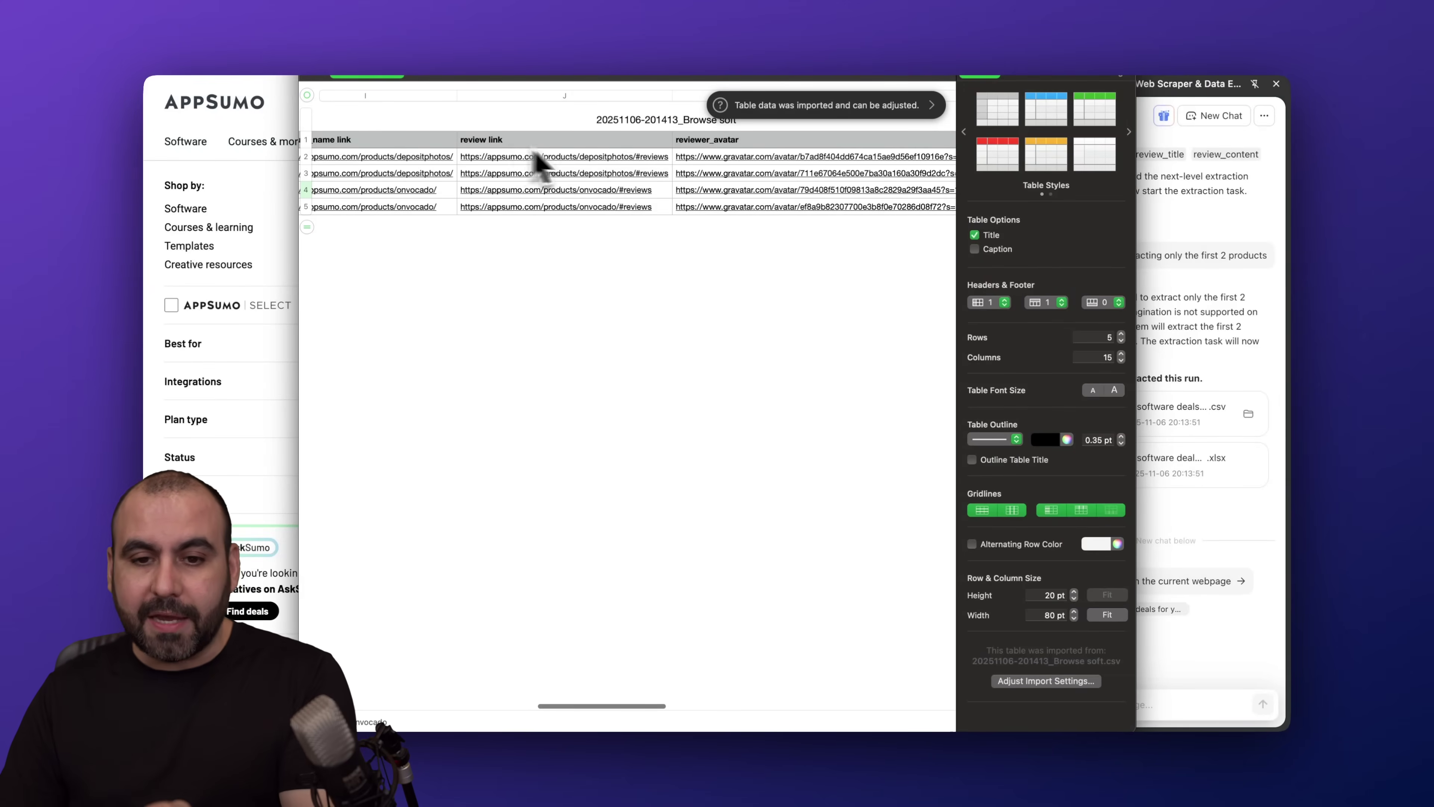
{"action": "scroll", "coordinate": [537, 161], "scroll_direction": "right", "scroll_amount": 3}
{"action": "scroll", "coordinate": [603, 173], "scroll_direction": "right", "scroll_amount": 3}
{"action": "scroll", "coordinate": [600, 169], "scroll_direction": "right", "scroll_amount": 5}
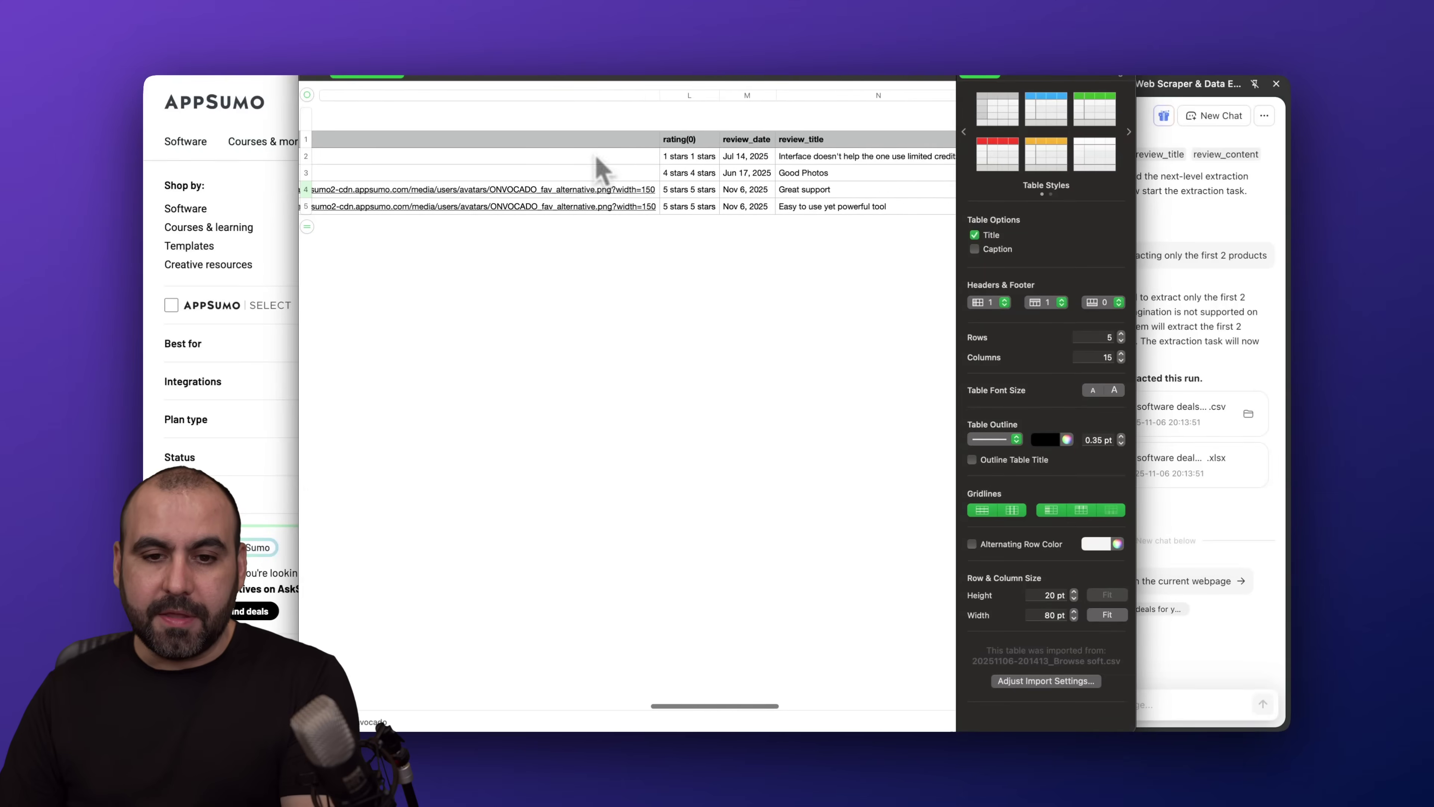
{"action": "scroll", "coordinate": [575, 164], "scroll_direction": "right", "scroll_amount": 10}
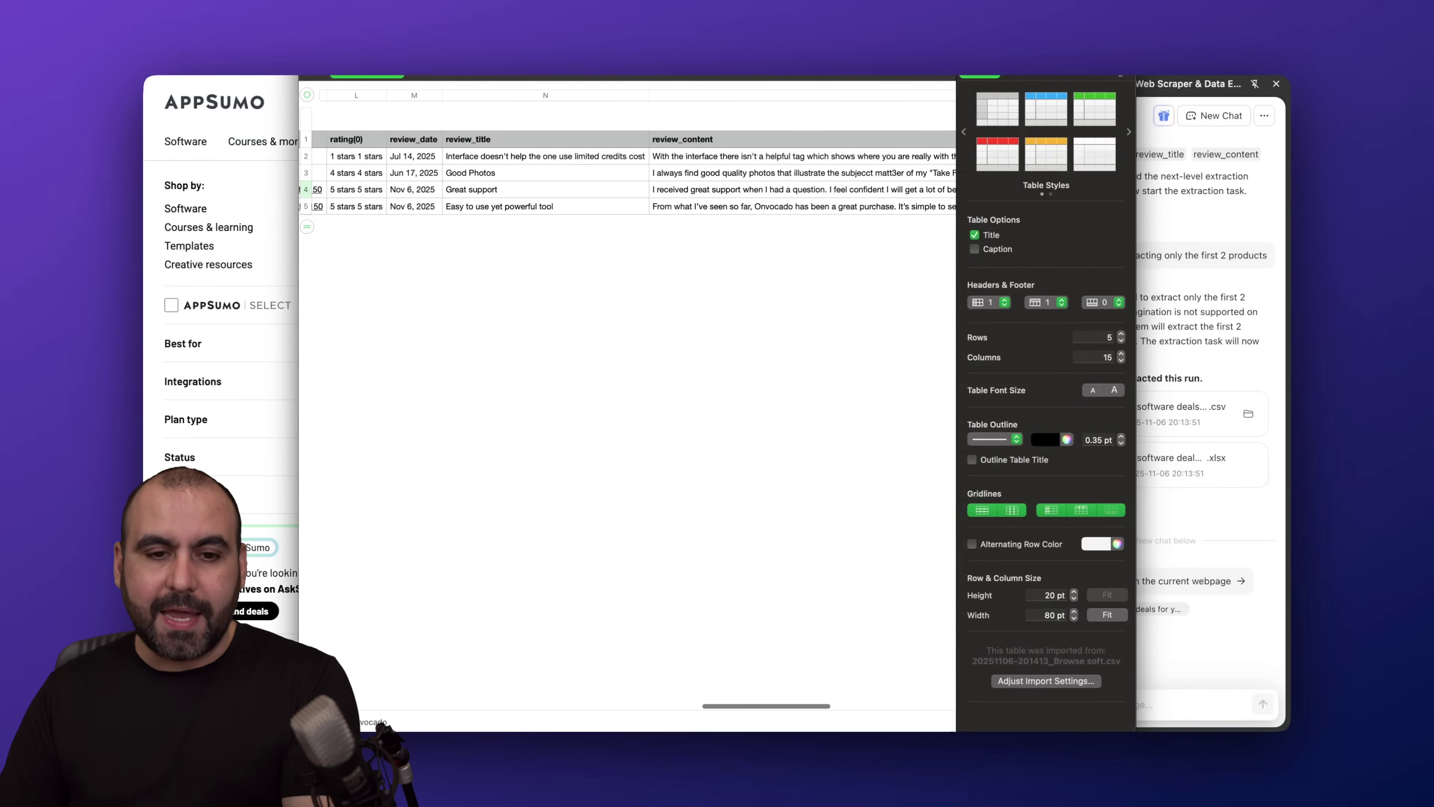
{"action": "scroll", "coordinate": [621, 170], "scroll_direction": "right", "scroll_amount": 8}
{"action": "left_click", "coordinate": [751, 160]}
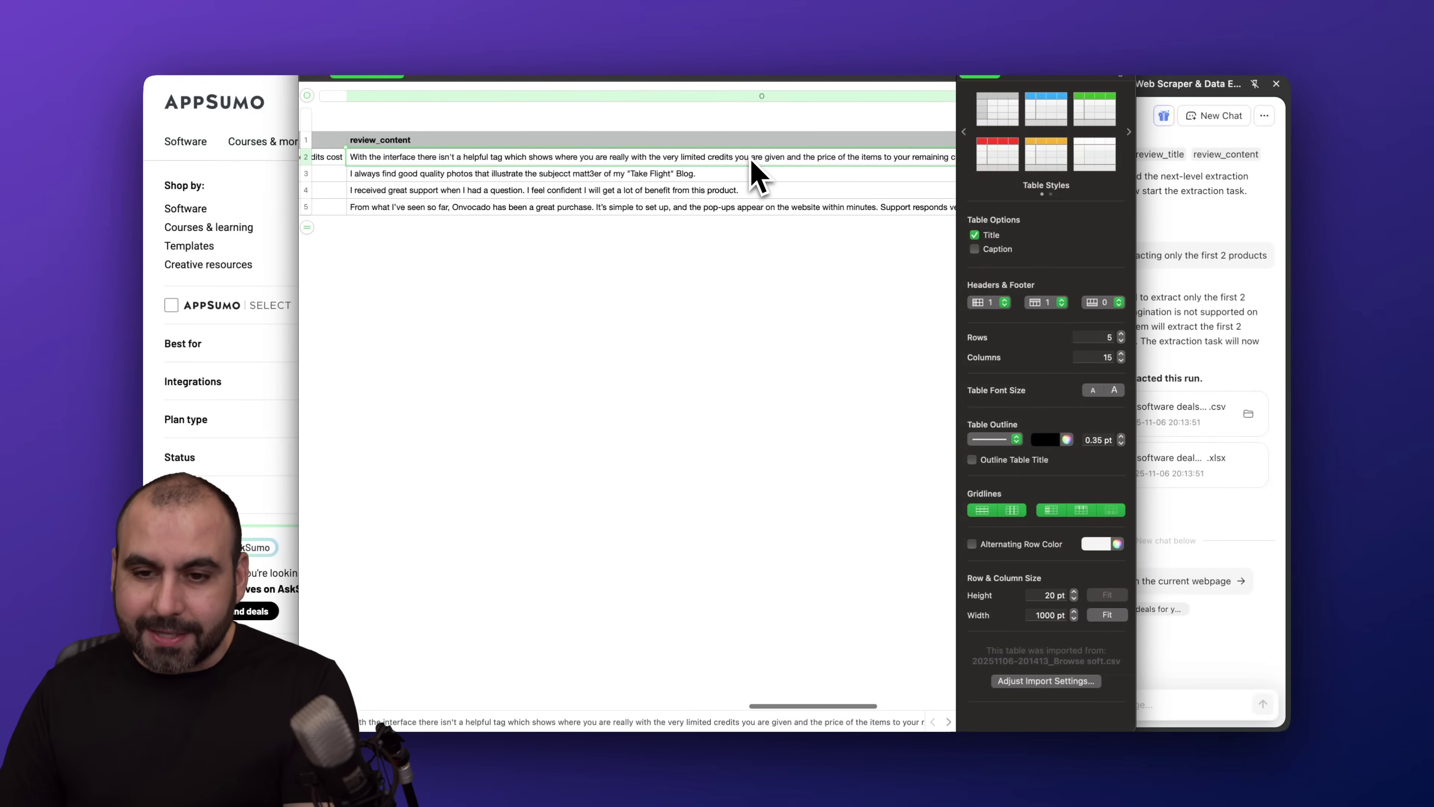
- Leave Numbers and return to the browser's Chat4Data homepage tab
{"action": "scroll", "coordinate": [755, 175], "scroll_direction": "left", "scroll_amount": 12}
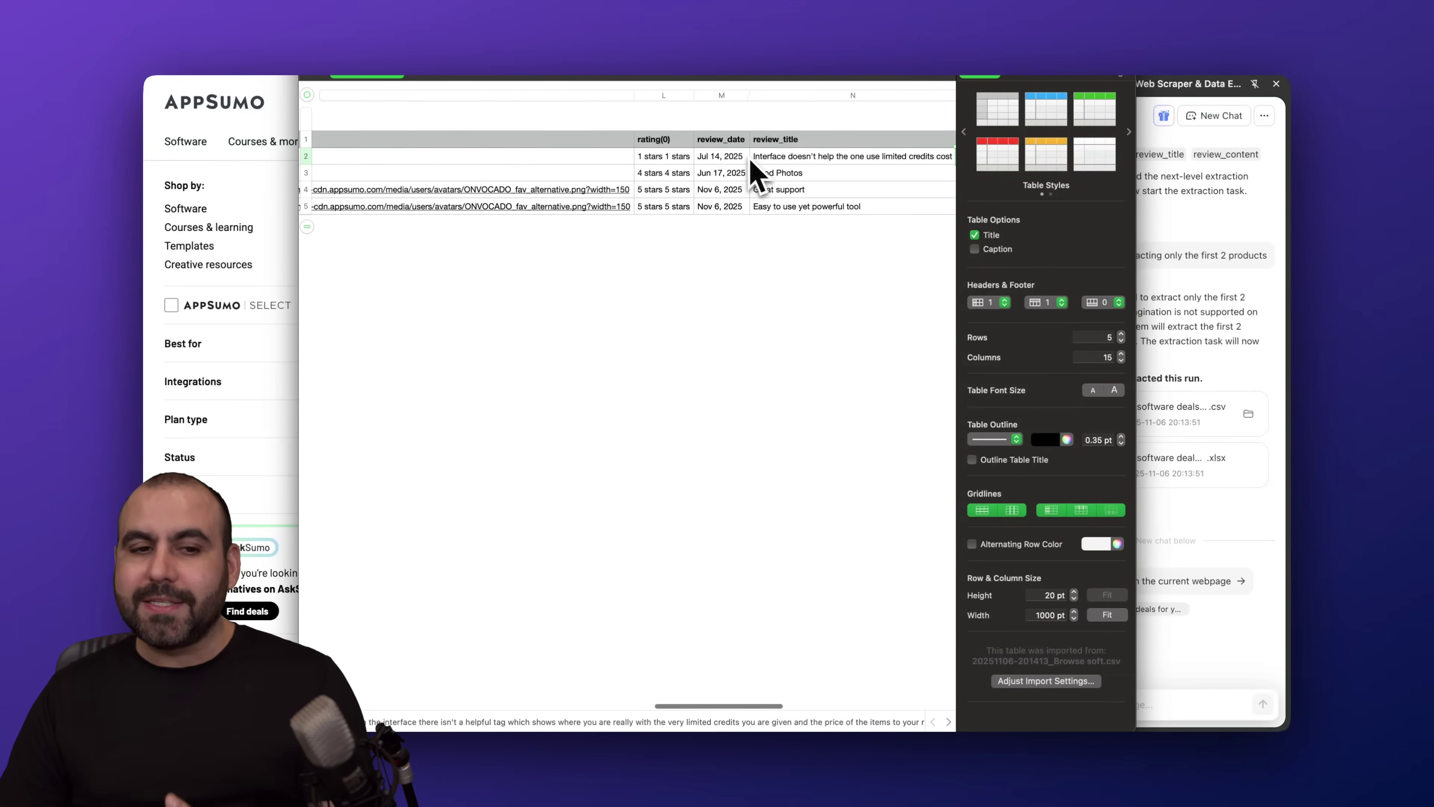
{"action": "key", "text": "super+Tab"}
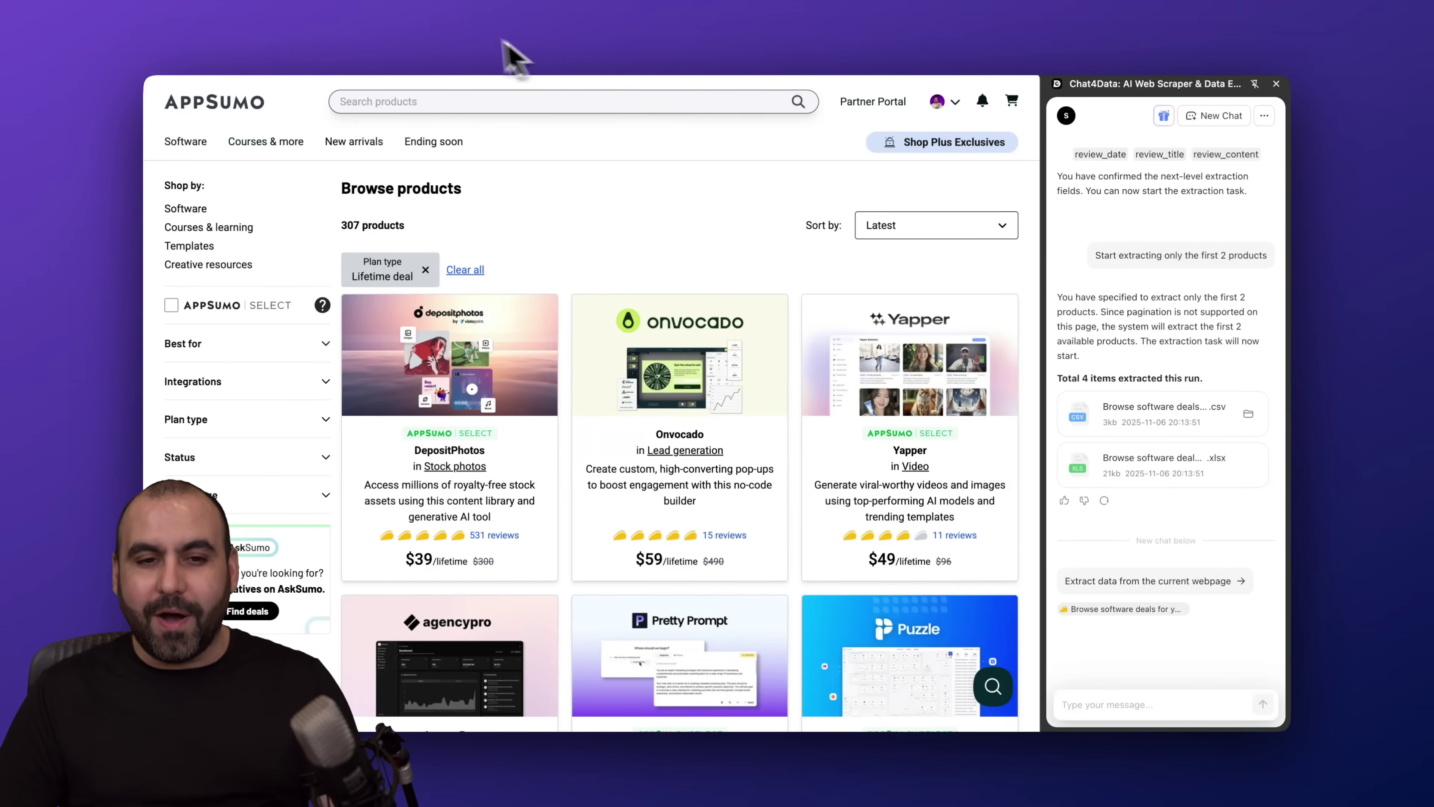
{"action": "left_click", "coordinate": [471, 48]}
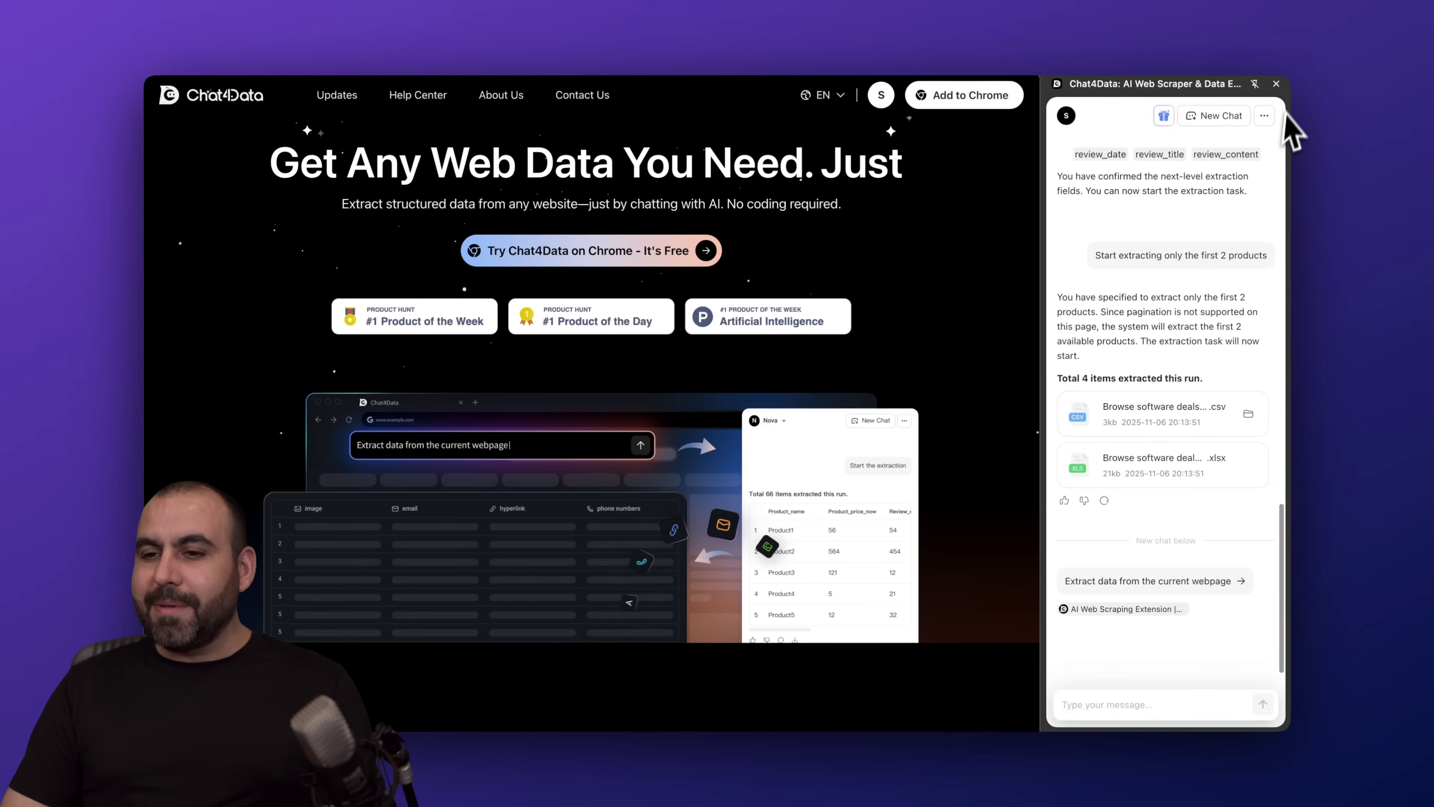
- Close the Chat4Data scraper side panel so the homepage fills the browser
{"action": "left_click", "coordinate": [1277, 84]}
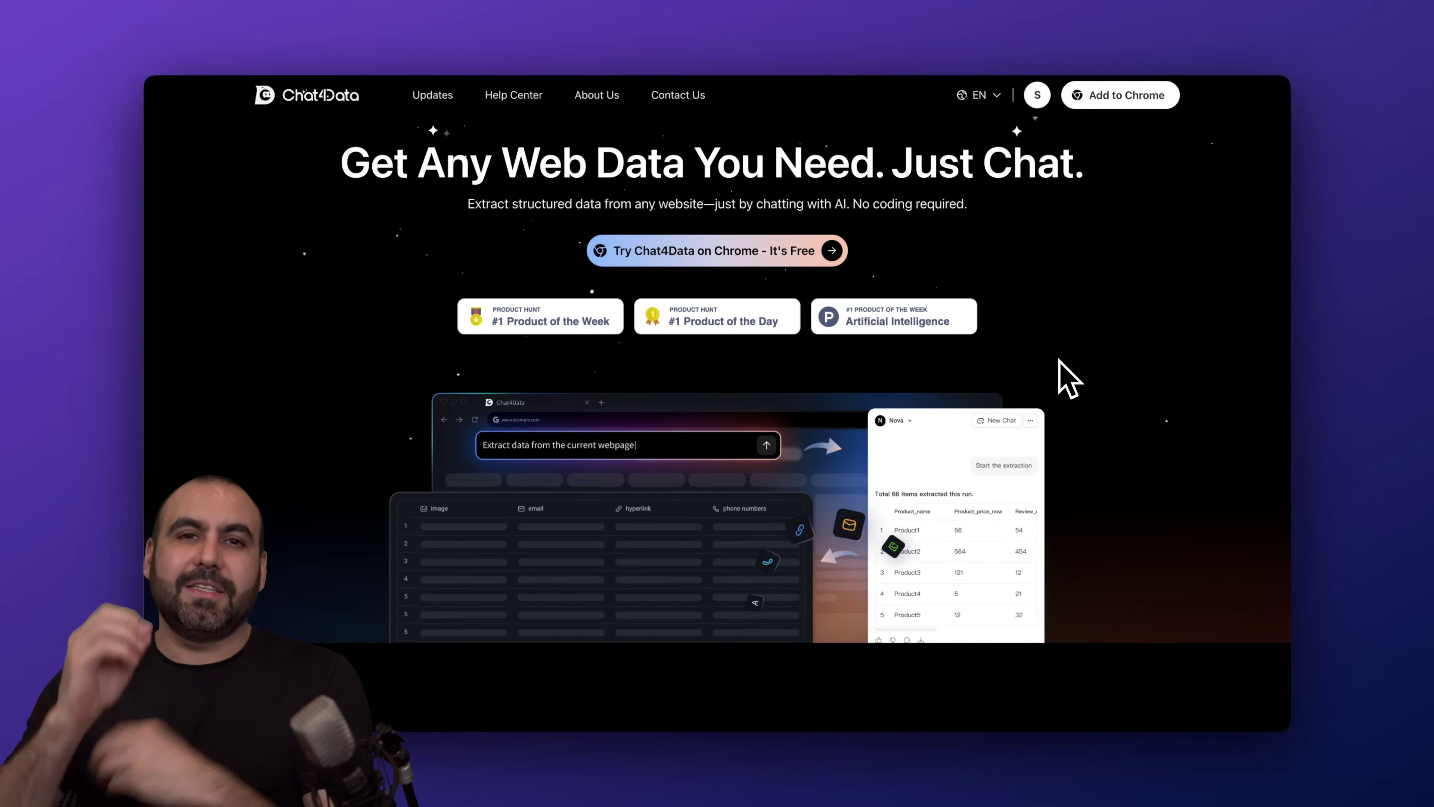